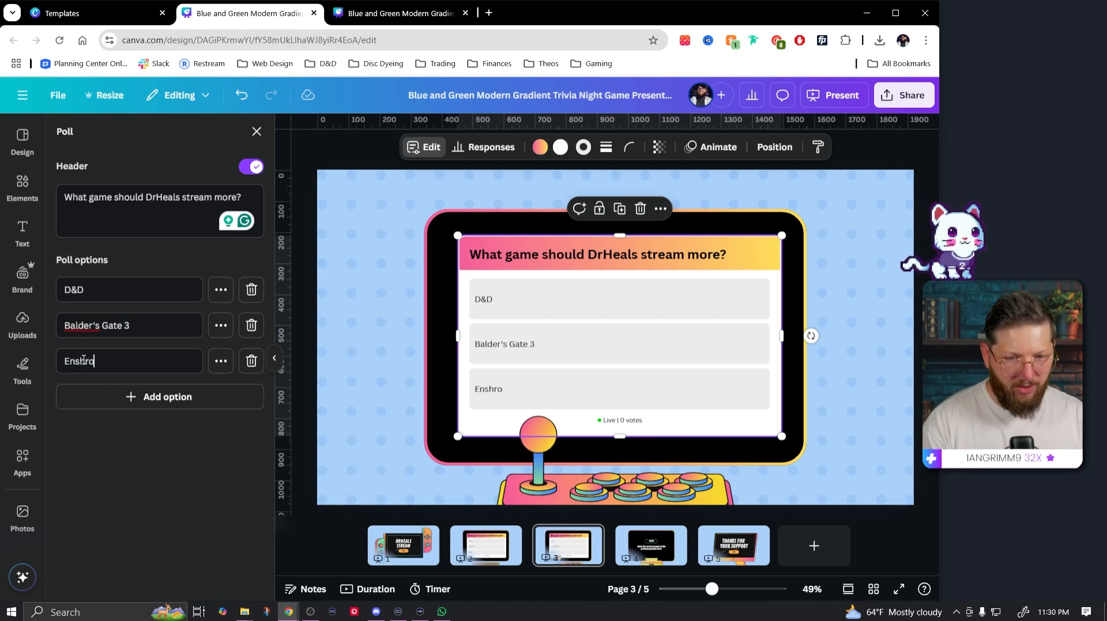
Complete the third poll option as Enshrouded and add two more options, Fortnite and Design Streams.
text(de)
click(149, 396)
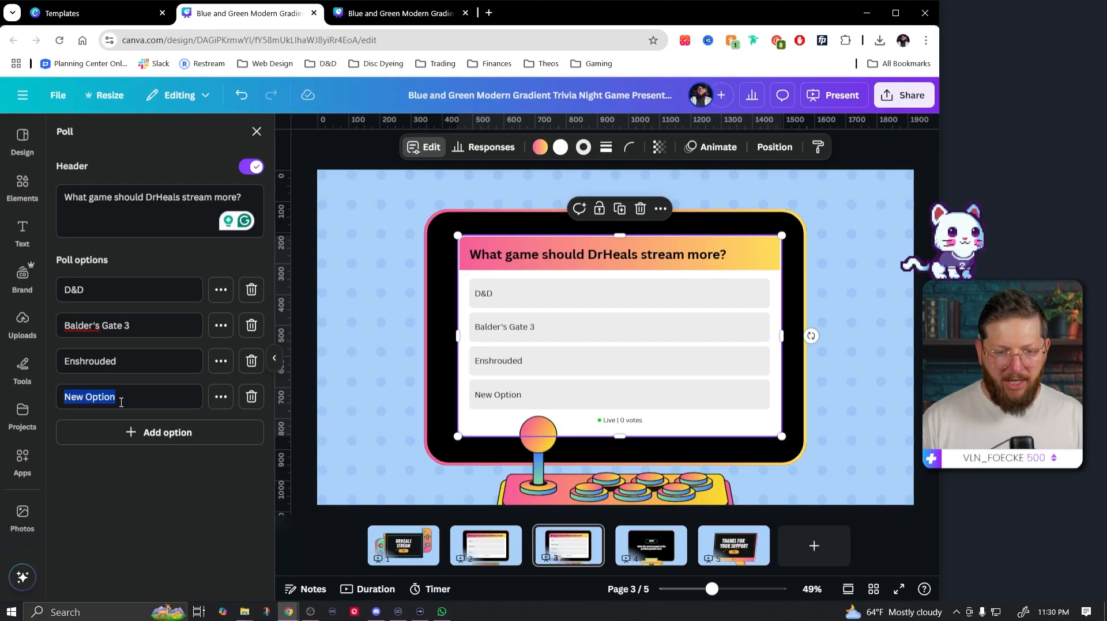
text(Fortnite)
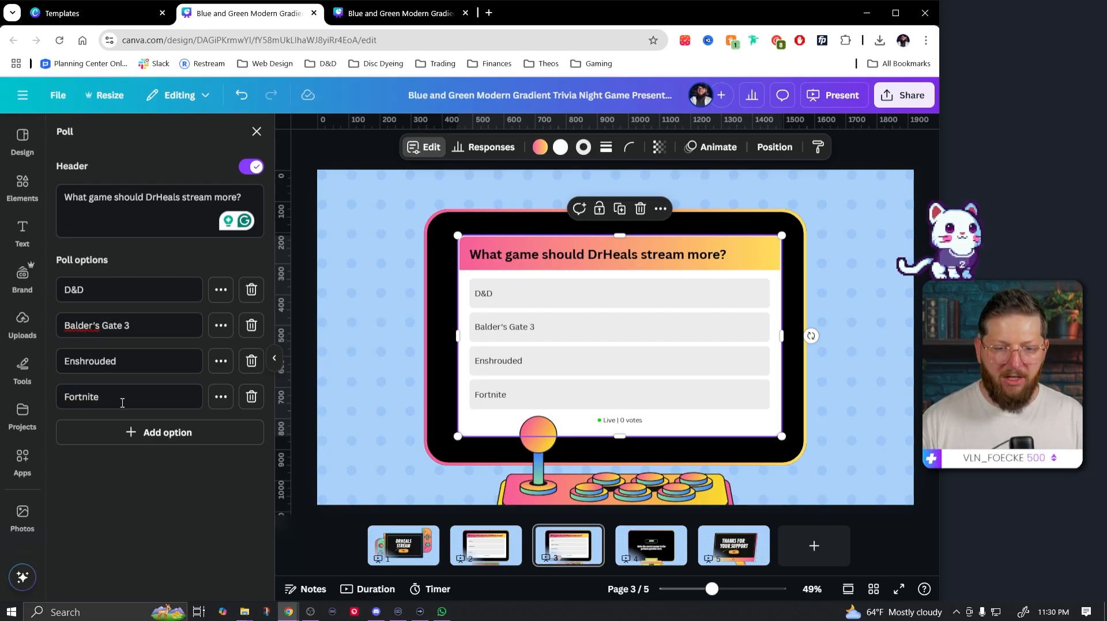
click(158, 431)
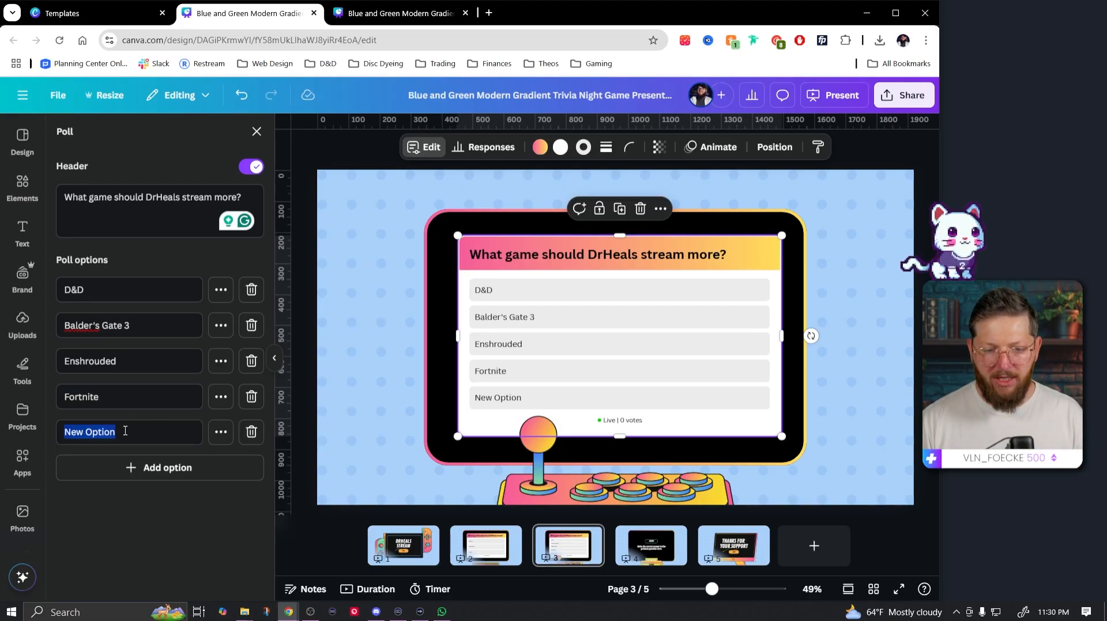
text(Design Streams)
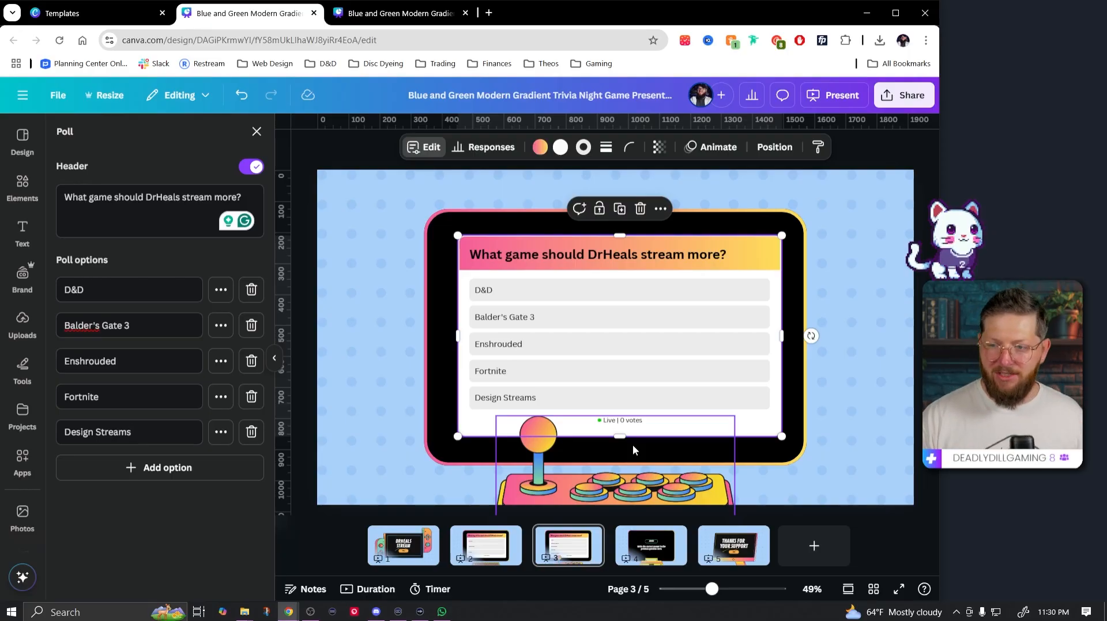
Reposition the polls on pages 3 and 2 so each sits centred in its monitor graphic.
drag(767, 261, 762, 263)
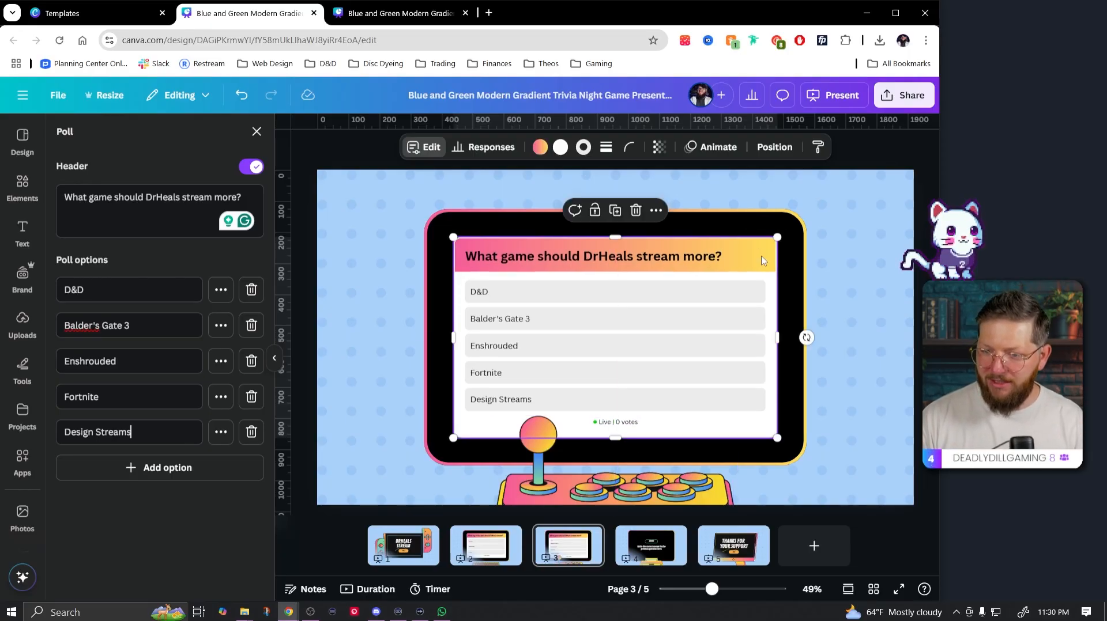
click(492, 539)
drag(757, 255, 752, 256)
Replace the ANSWER label and placeholder text on page 4 with a copy of the poll from page 3.
click(580, 556)
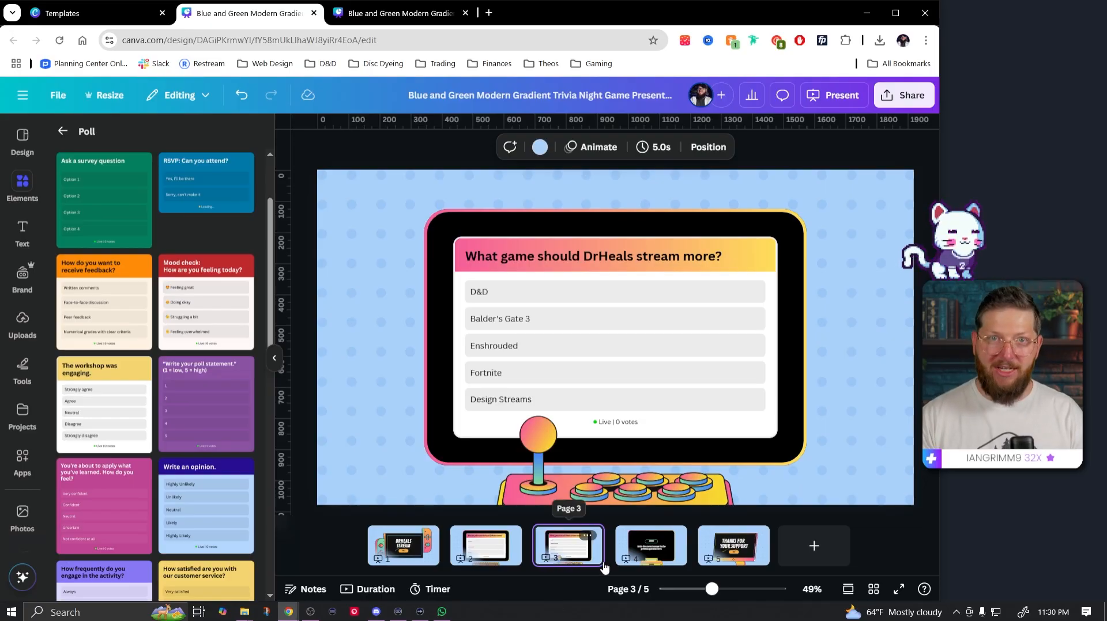
click(766, 262)
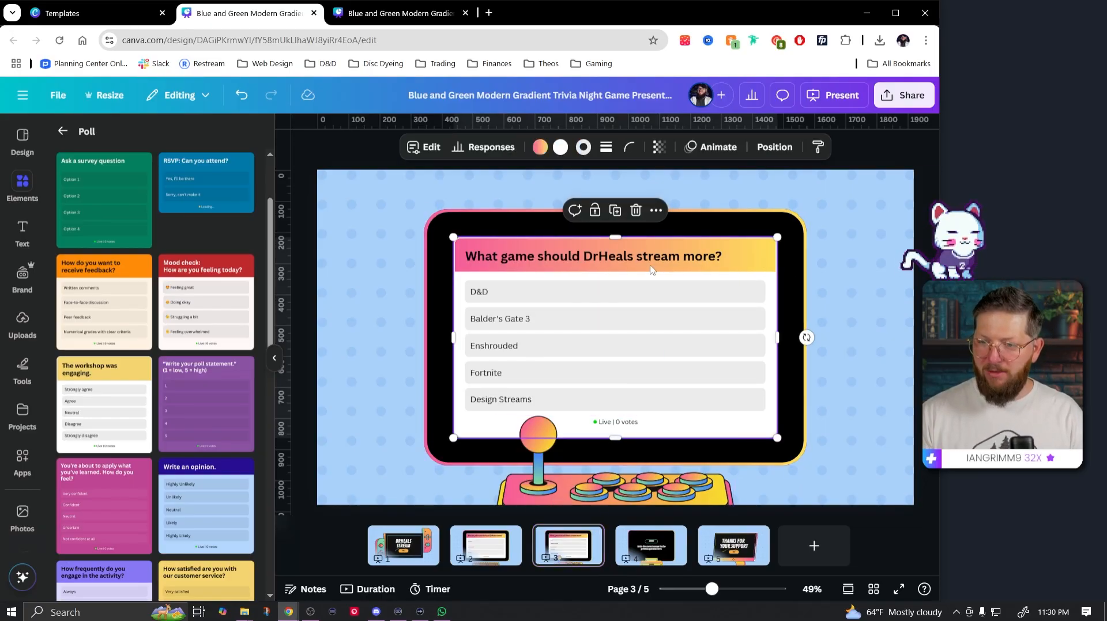
click(650, 547)
click(630, 298)
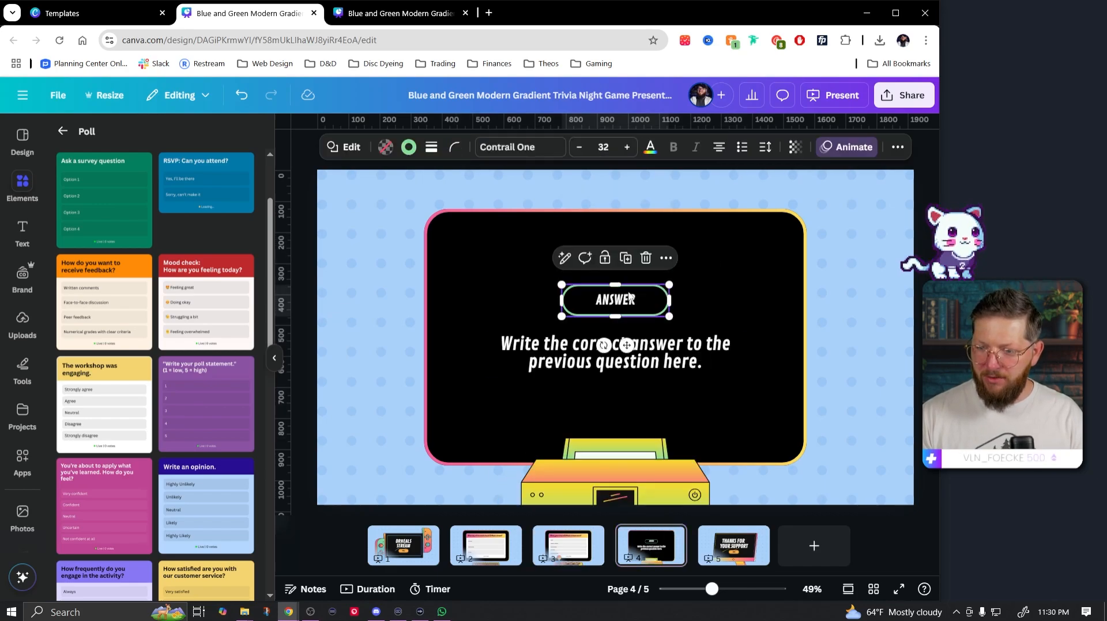
key(Delete)
click(628, 351)
key(Delete)
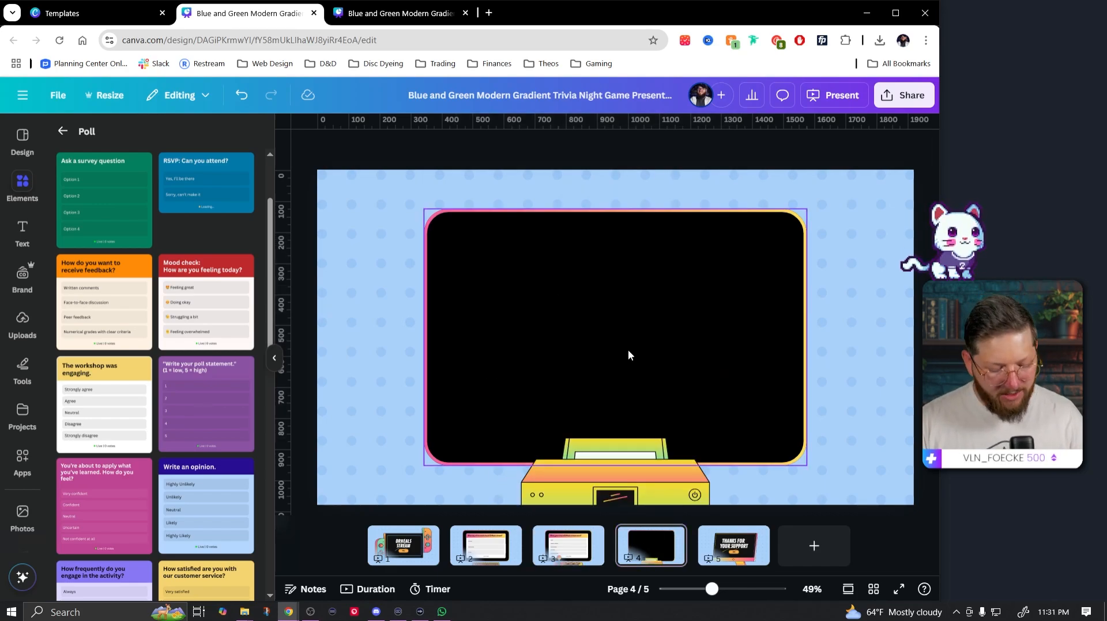
key(ctrl+v)
Change the page 4 poll's header to "What is your favorite part of a DrHeals stream?".
click(424, 147)
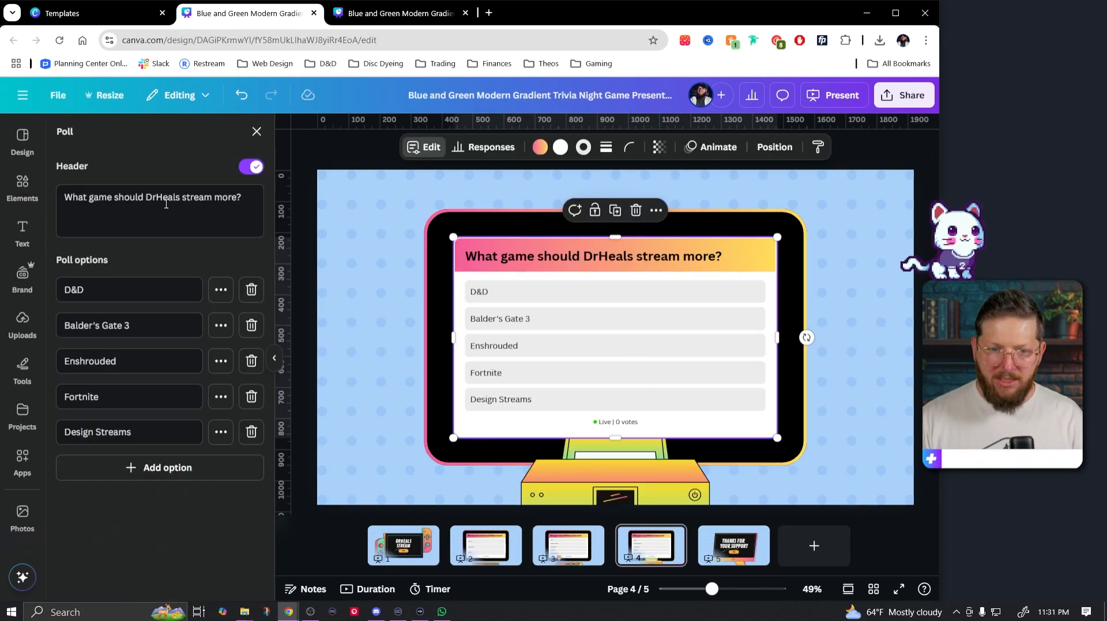
triple_click(167, 204)
text(What is your favorite part of a DrHeals)
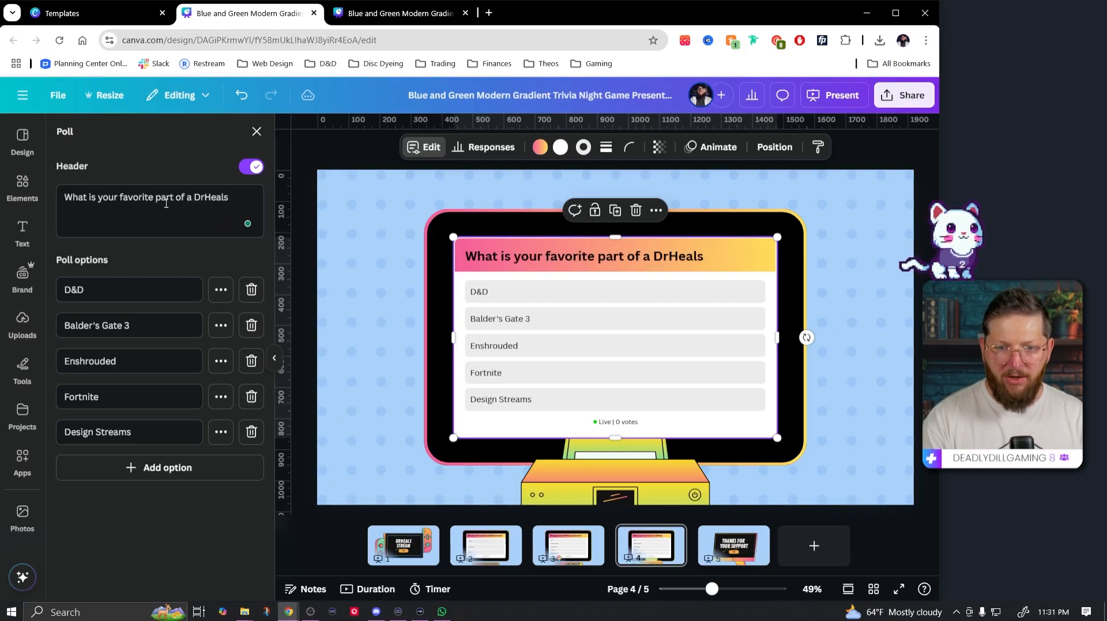
text(?)
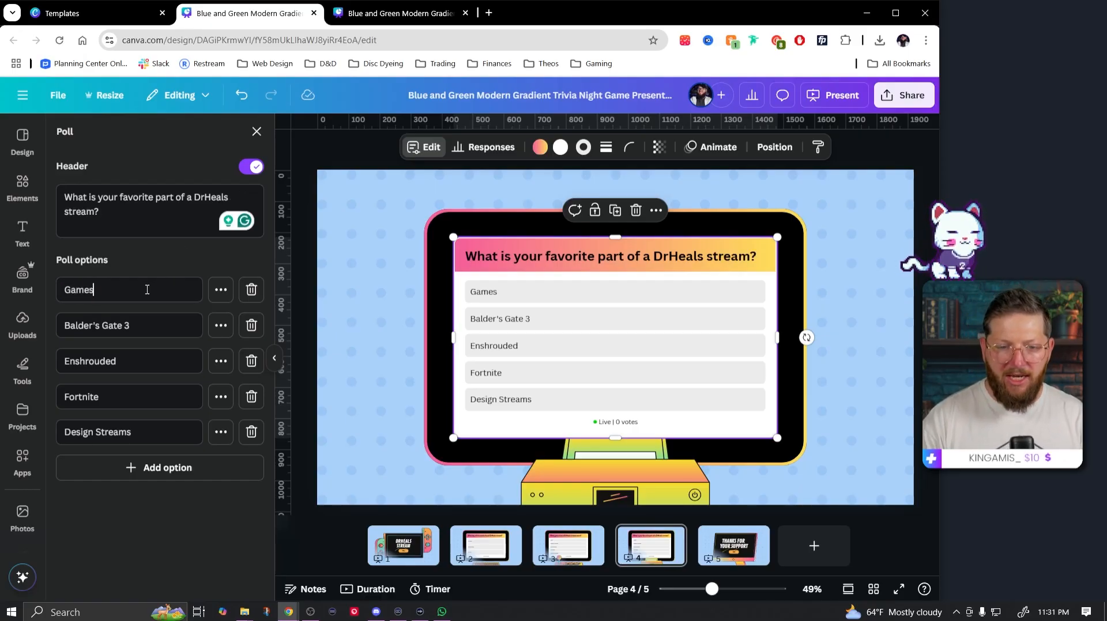
Rename the page 4 poll's five options to Games, Conversations, Random Item Sermons, Designs and Beard.
text(Conversations)
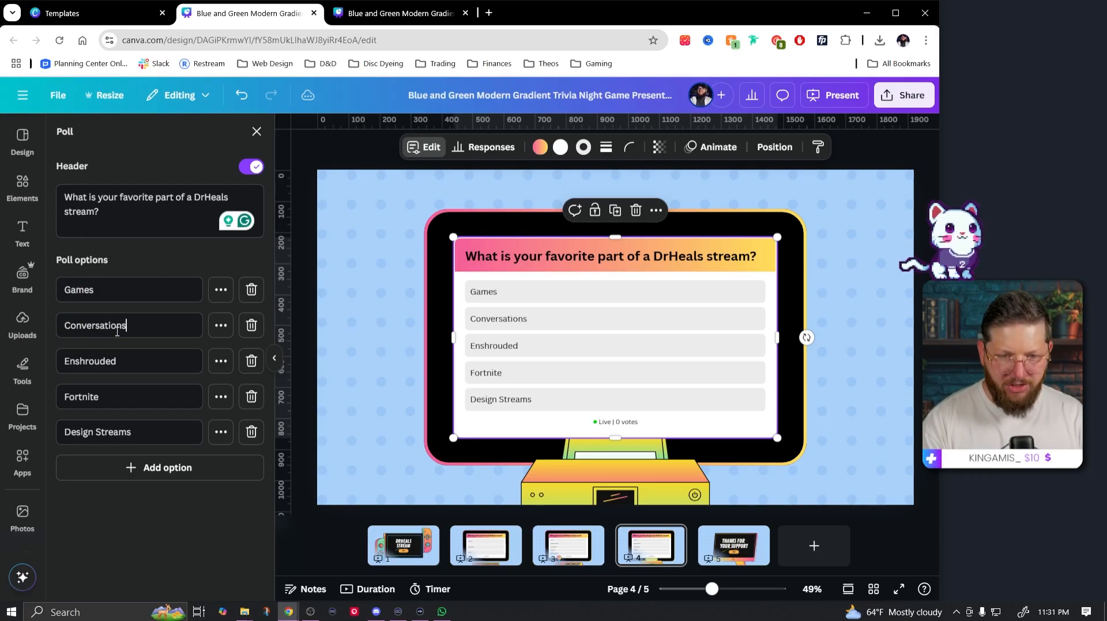
double_click(108, 358)
text(Random Item Sermons)
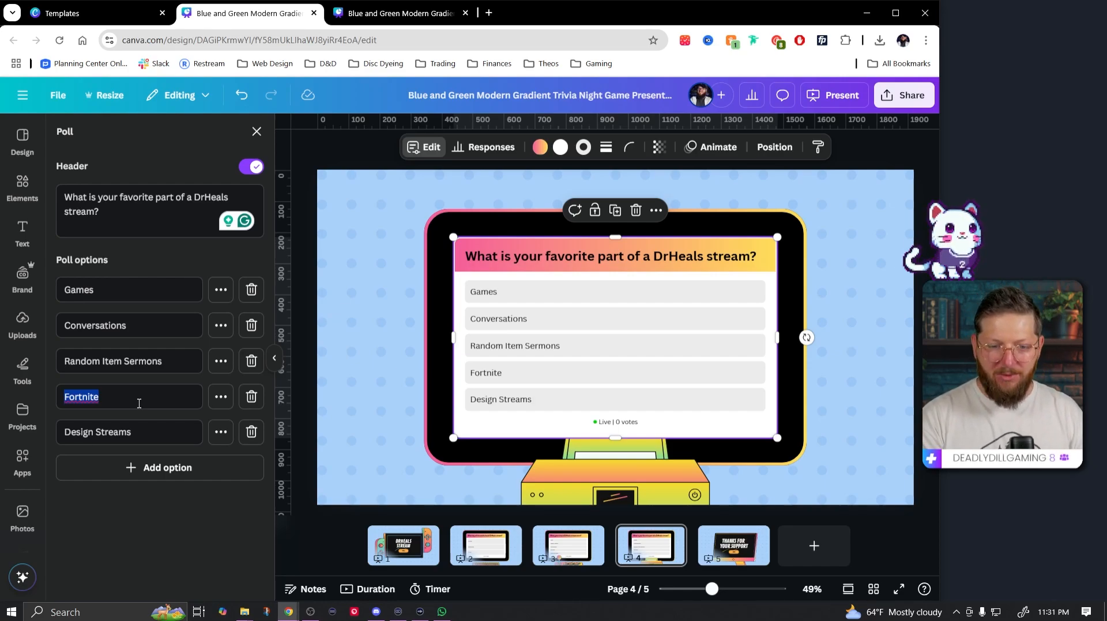
text(Designs)
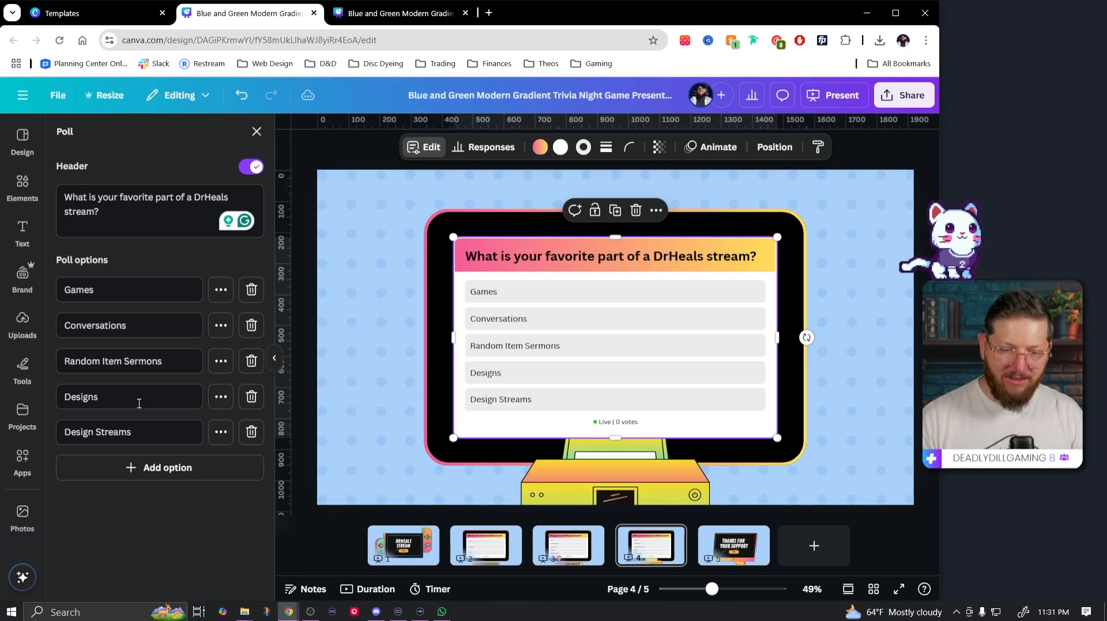
triple_click(139, 432)
text(Bear)
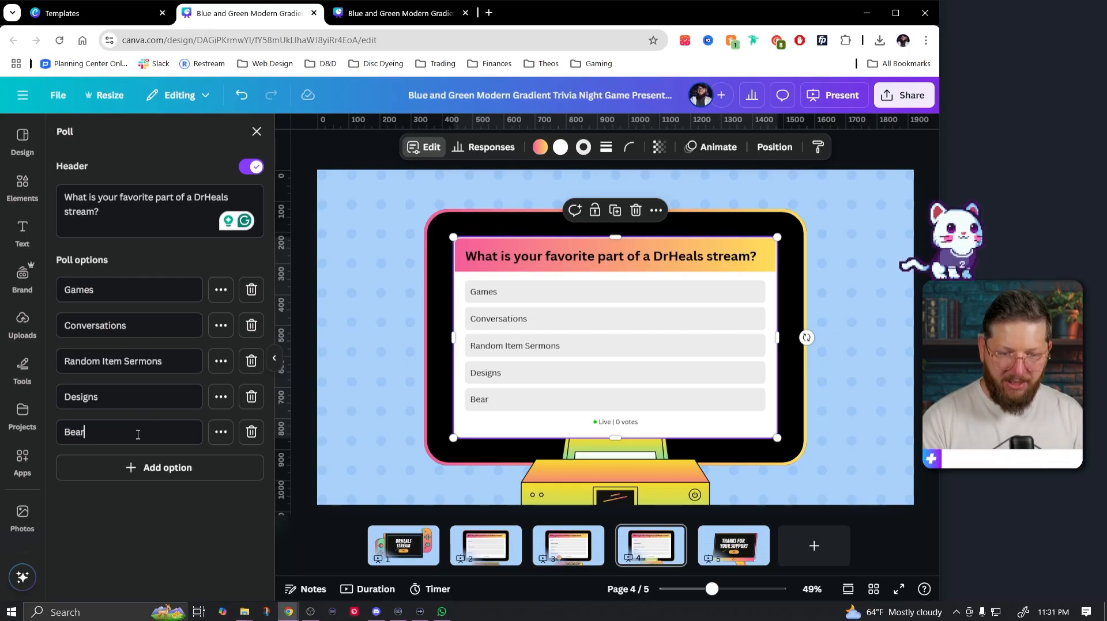
text(d)
Add a sixth option, "All of the above", and send the poll backward behind the yellow console graphic.
click(150, 471)
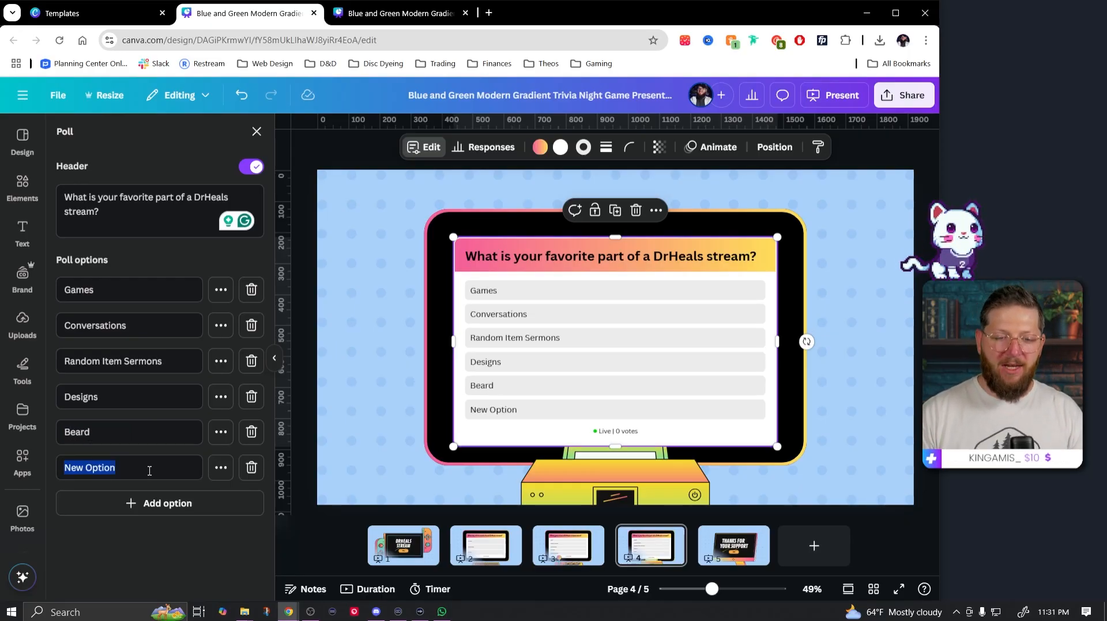
triple_click(125, 468)
text(All)
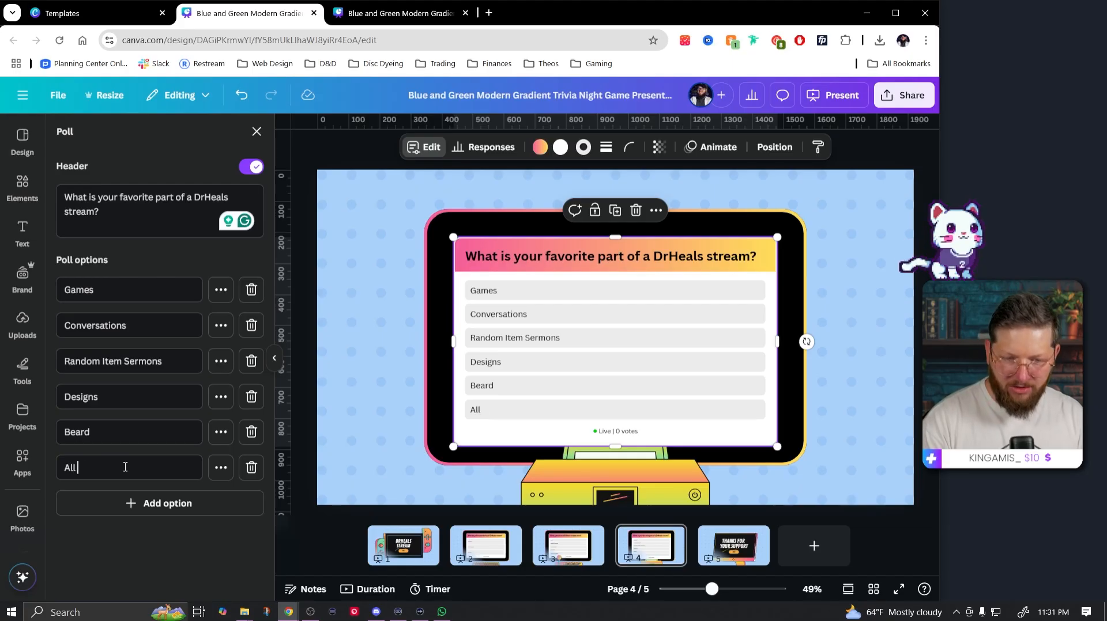
text( of the above)
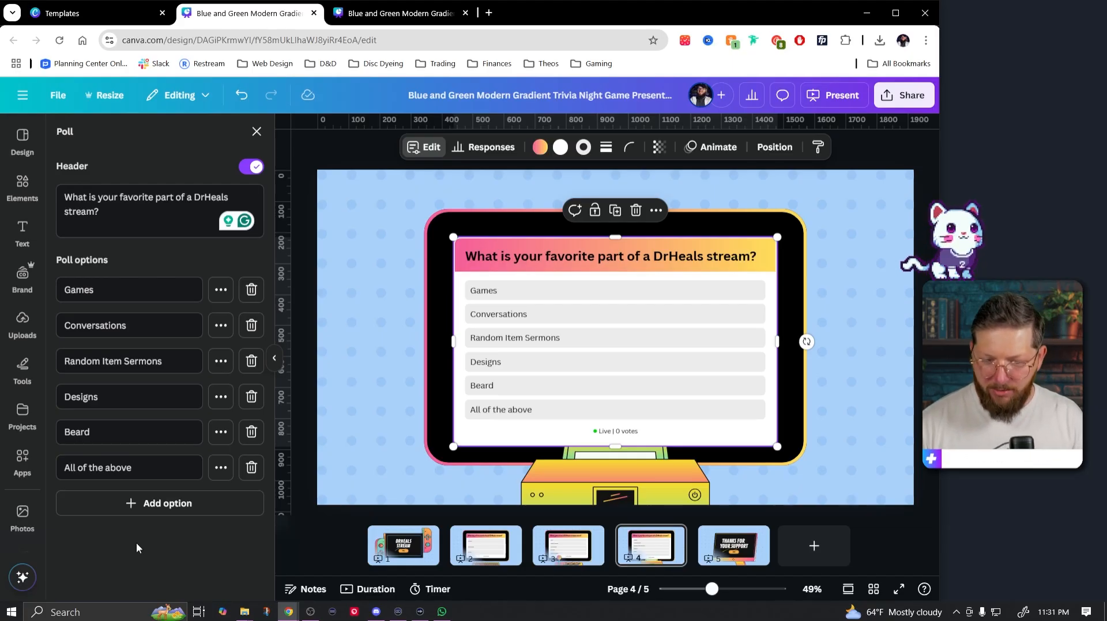
click(774, 147)
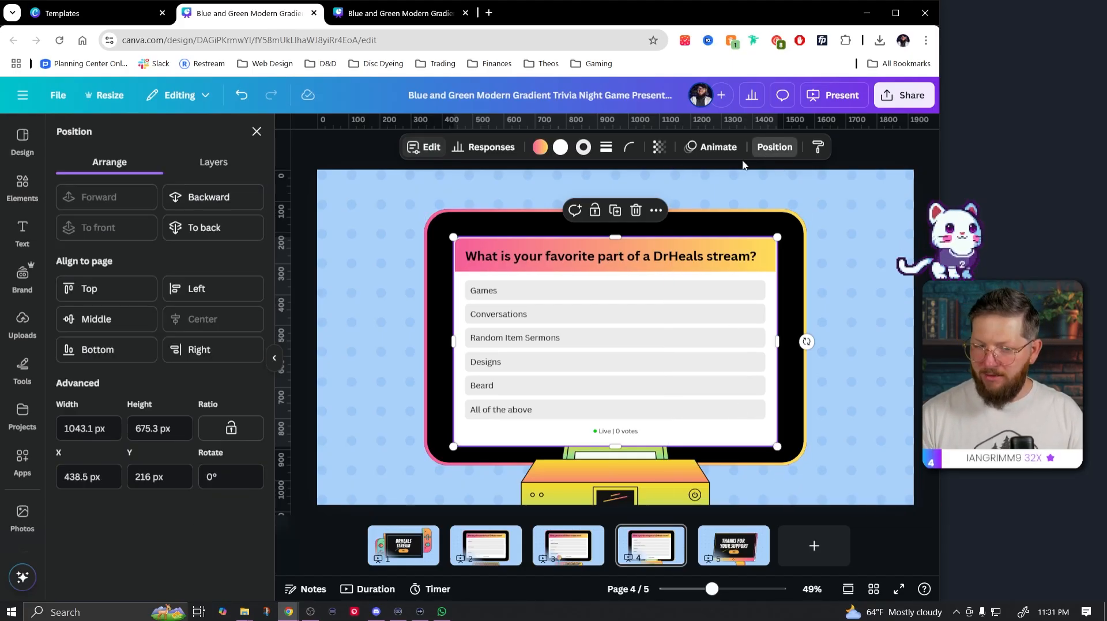
click(219, 202)
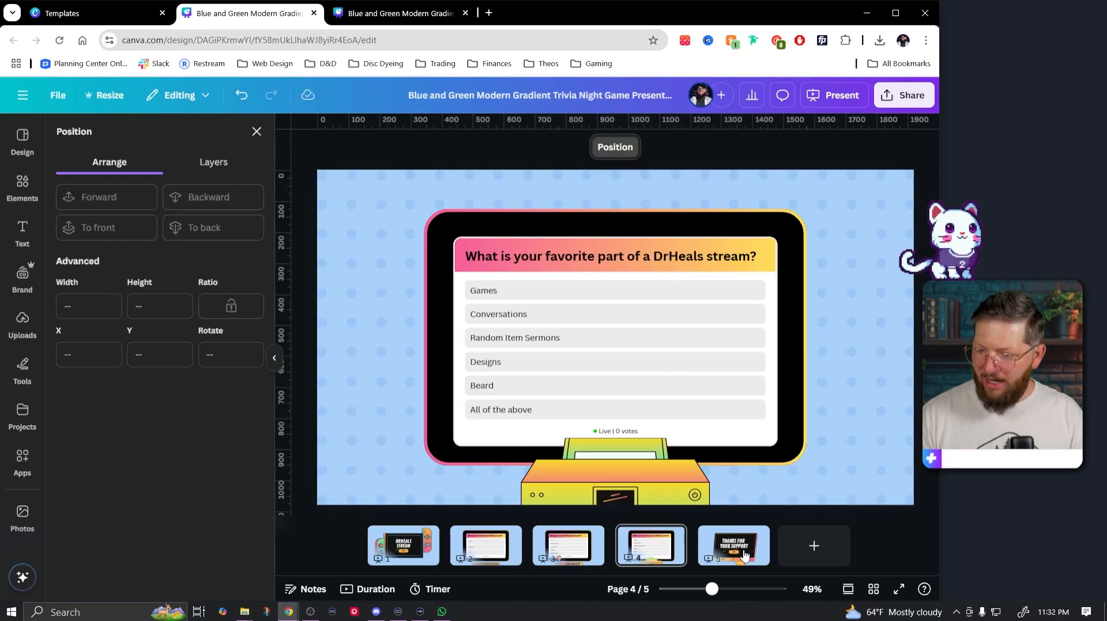
Create a public view link for the design and copy it.
click(765, 548)
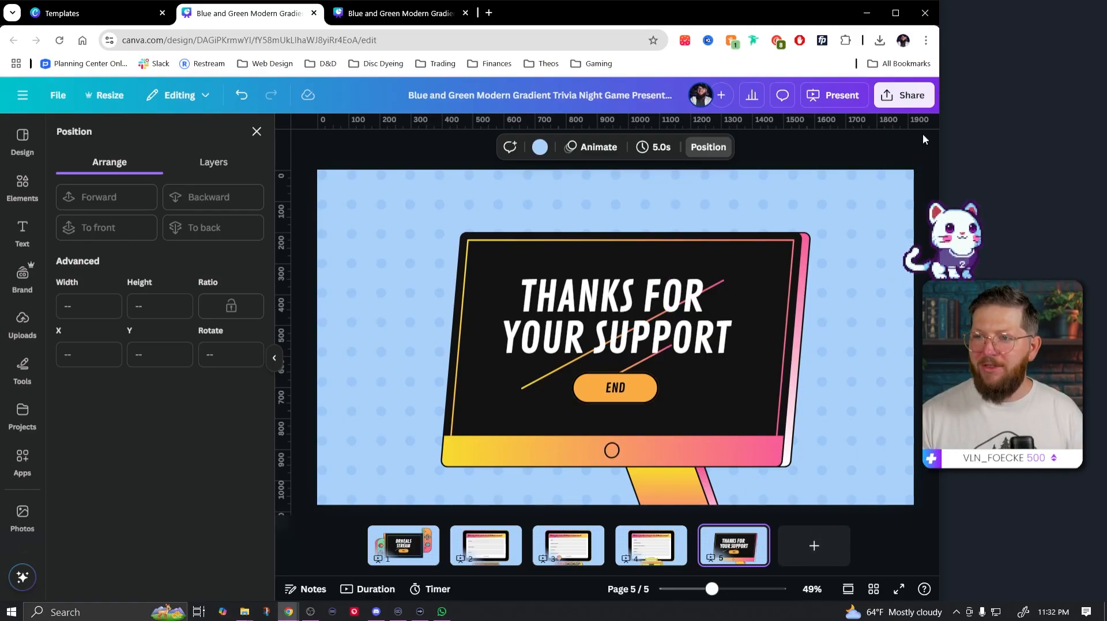
click(904, 98)
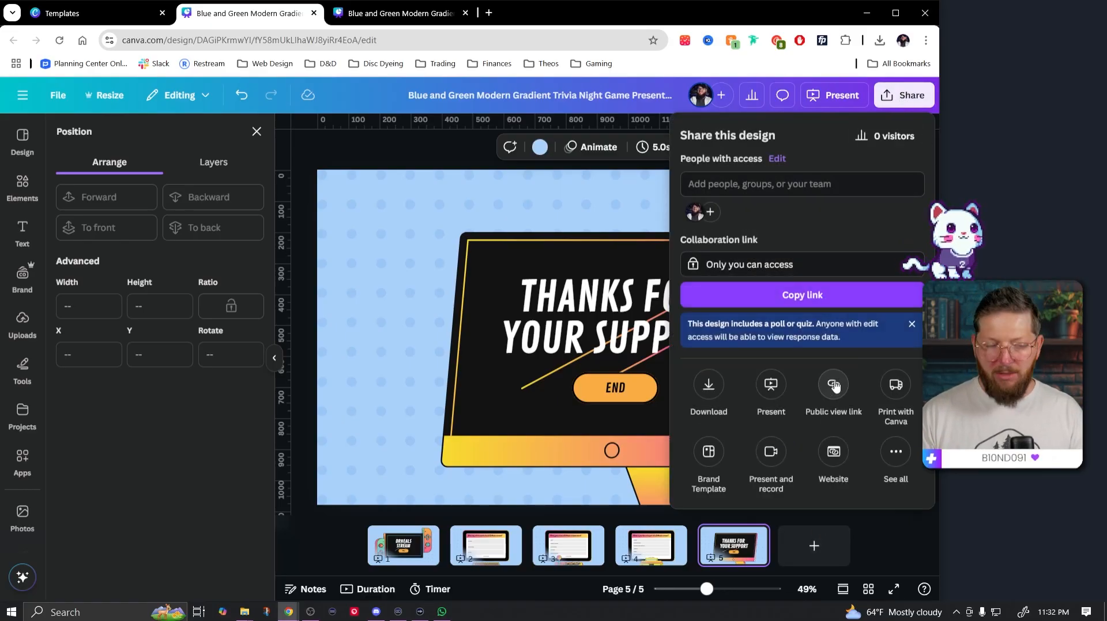
click(834, 385)
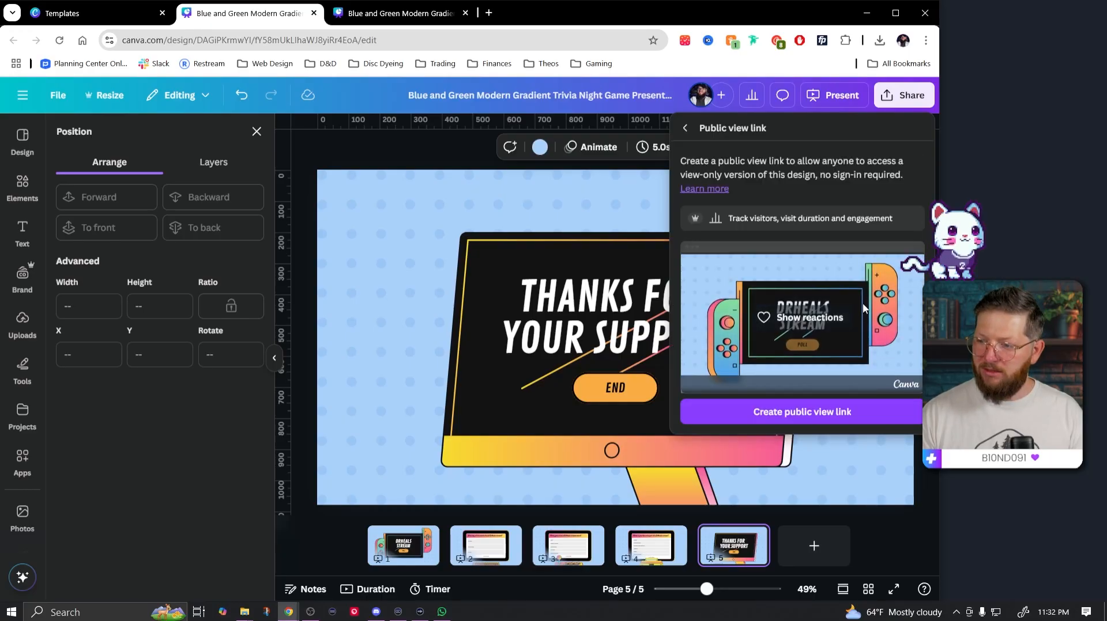
click(807, 423)
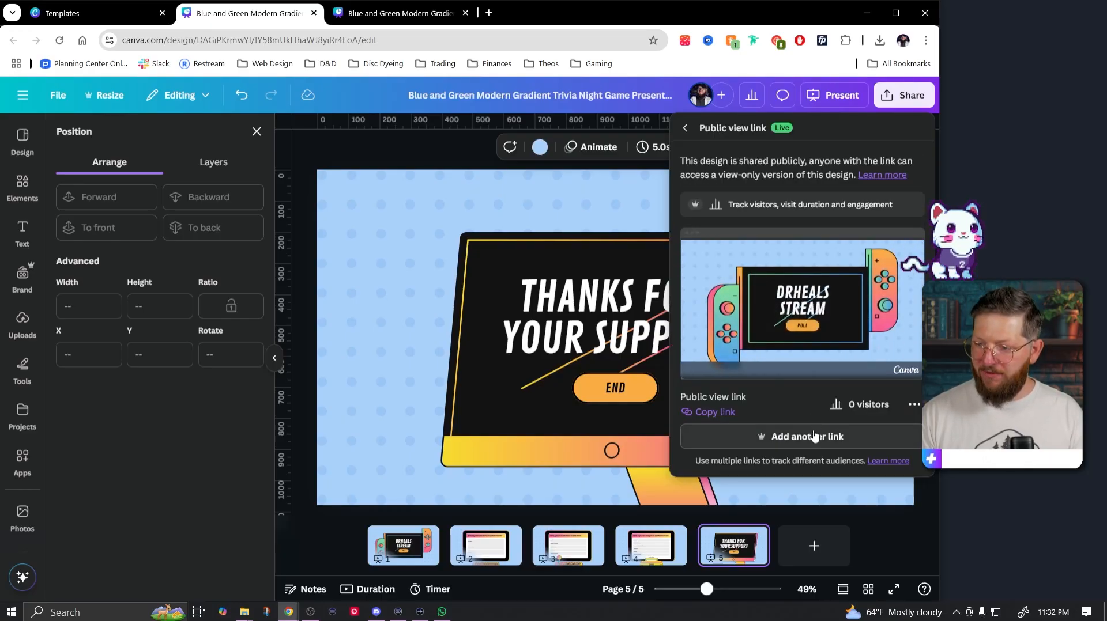
click(716, 412)
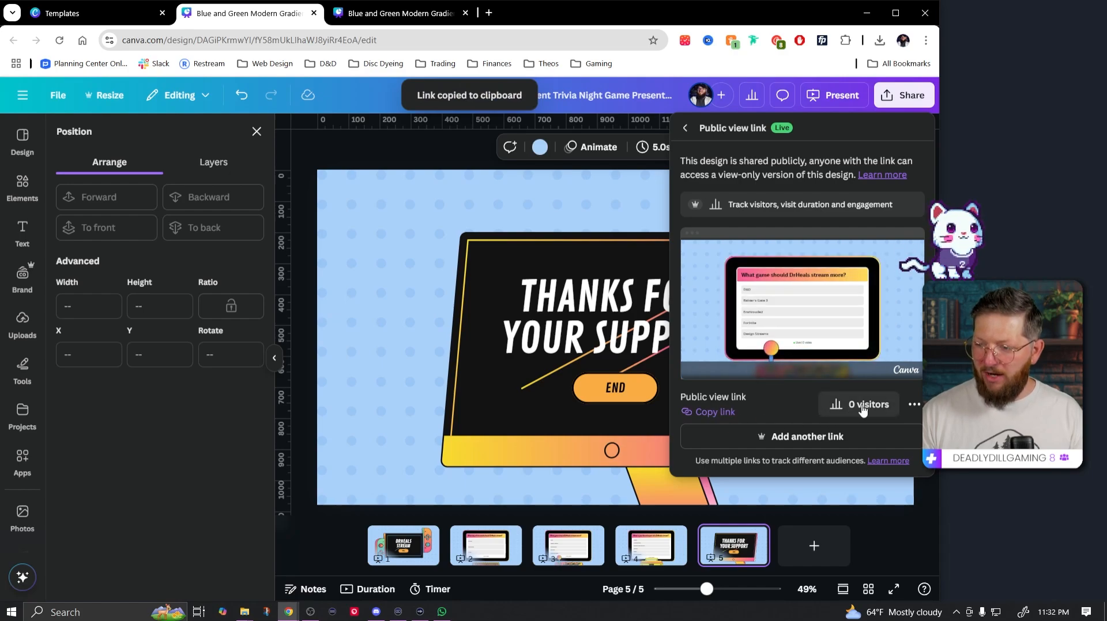
Open the copied public link in a new browser tab to preview the presentation, and close that tab.
click(488, 12)
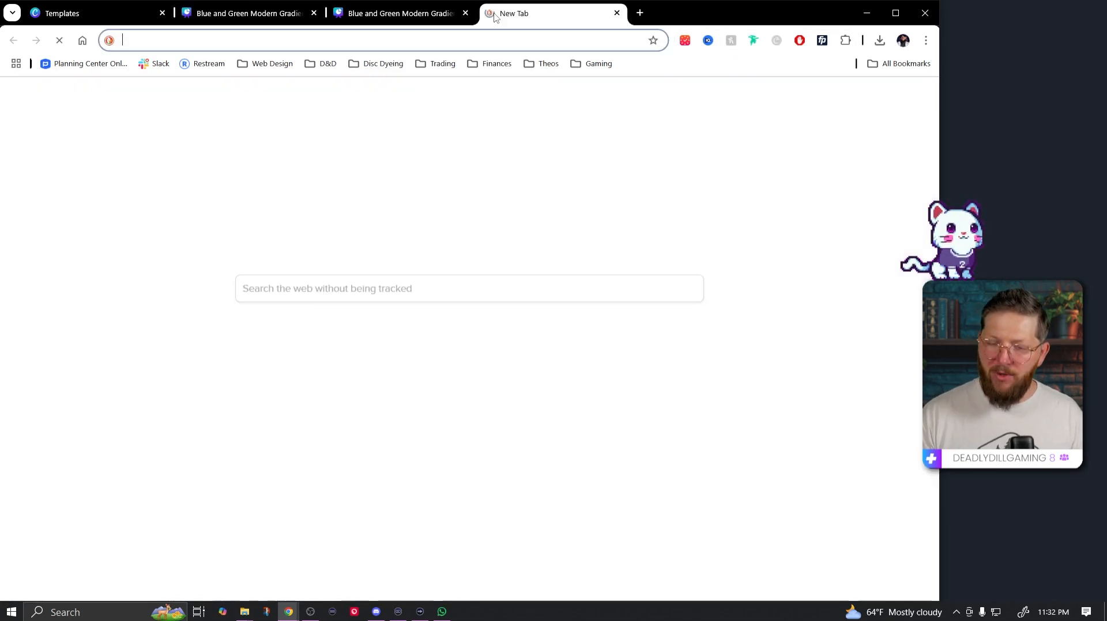
key(ctrl+v)
key(Return)
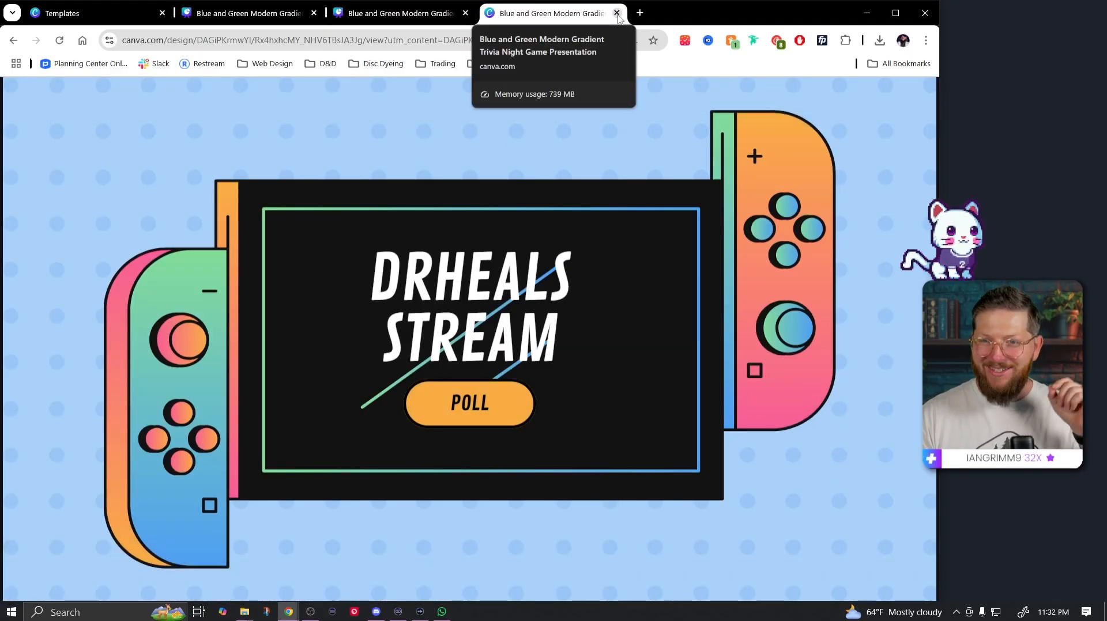
click(617, 13)
Apply the Blur animation to the day-of-the-week poll on page 2.
click(490, 568)
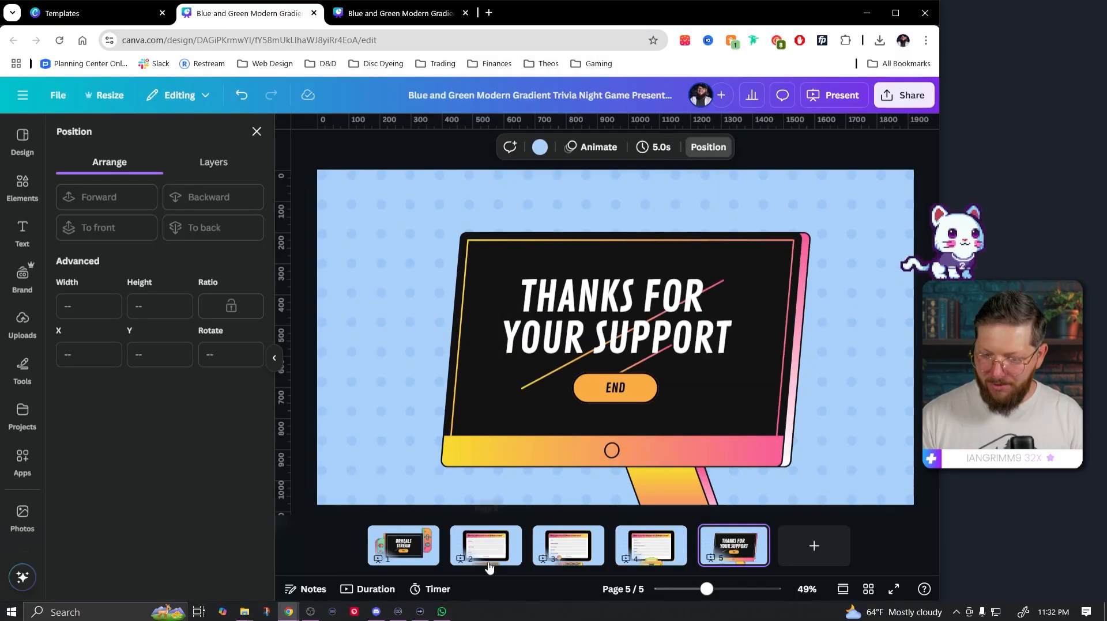
click(487, 554)
click(663, 346)
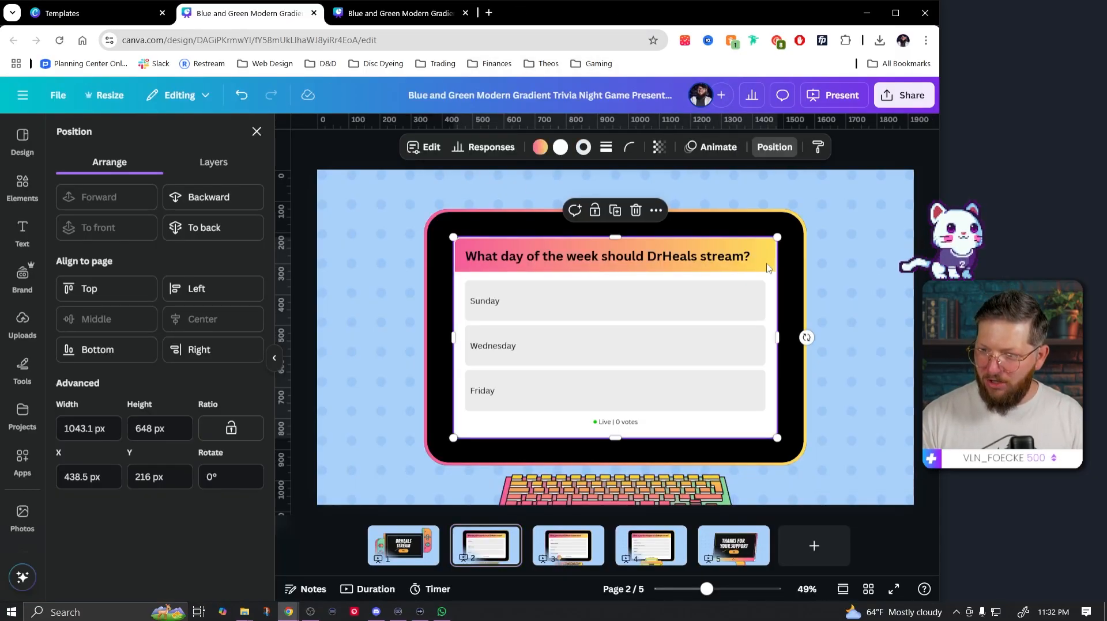
click(713, 157)
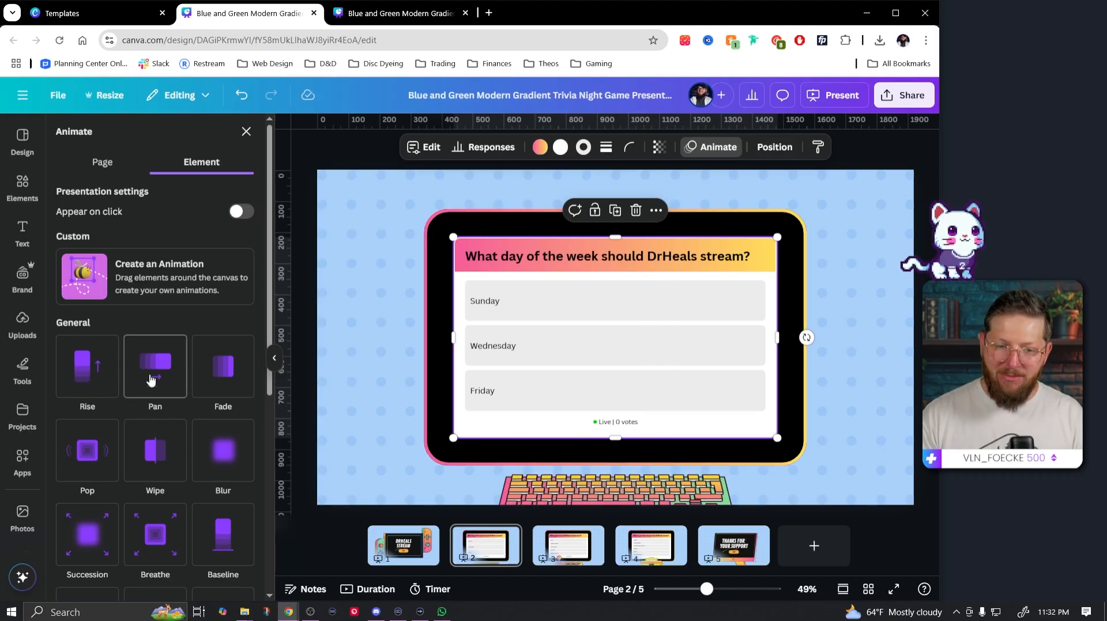
click(222, 445)
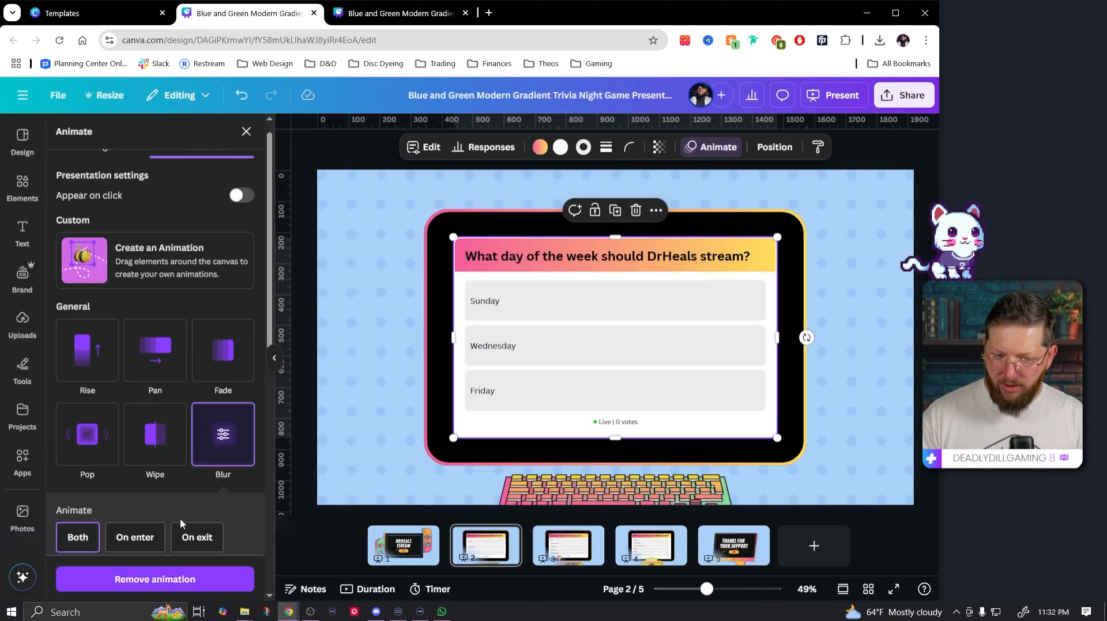
Apply the Blur animation to the polls on pages 3 and 4.
click(568, 539)
click(556, 403)
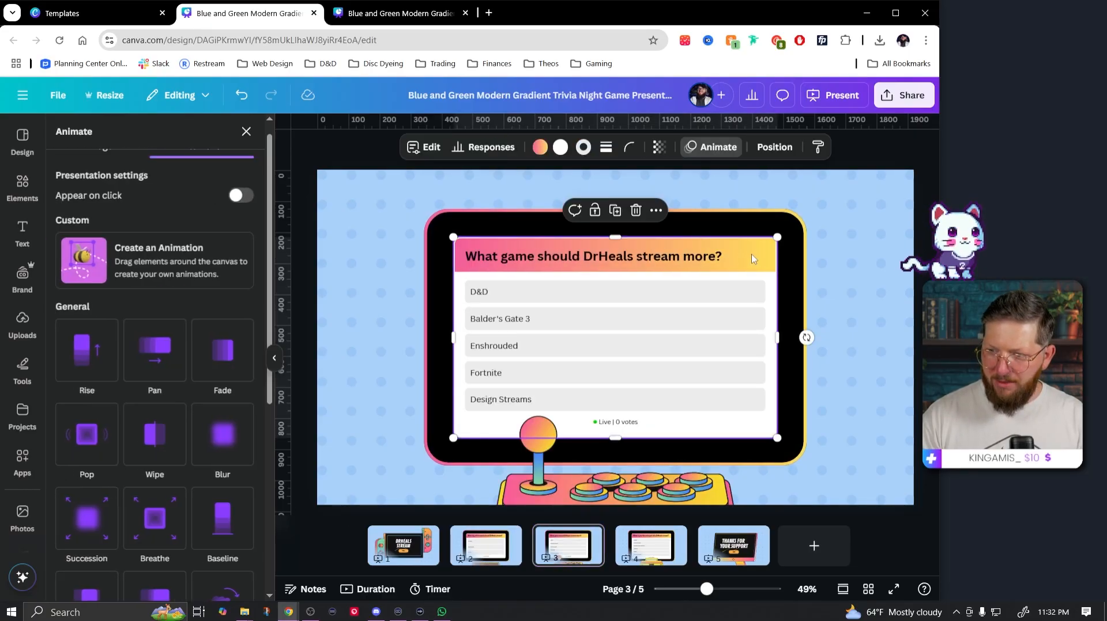
click(221, 448)
click(650, 545)
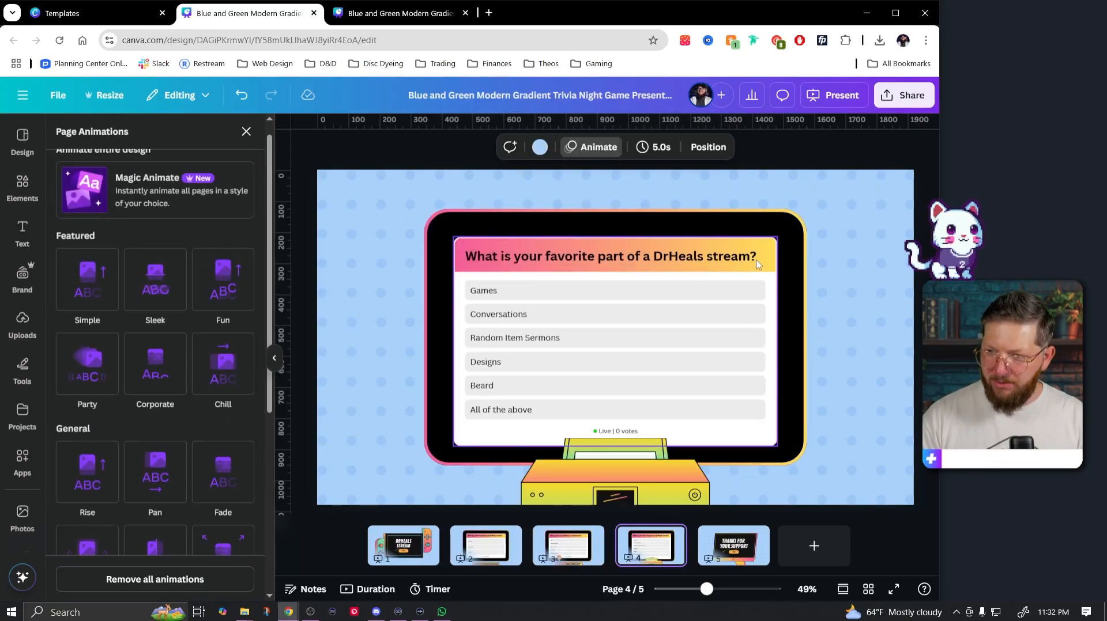
click(479, 374)
click(223, 438)
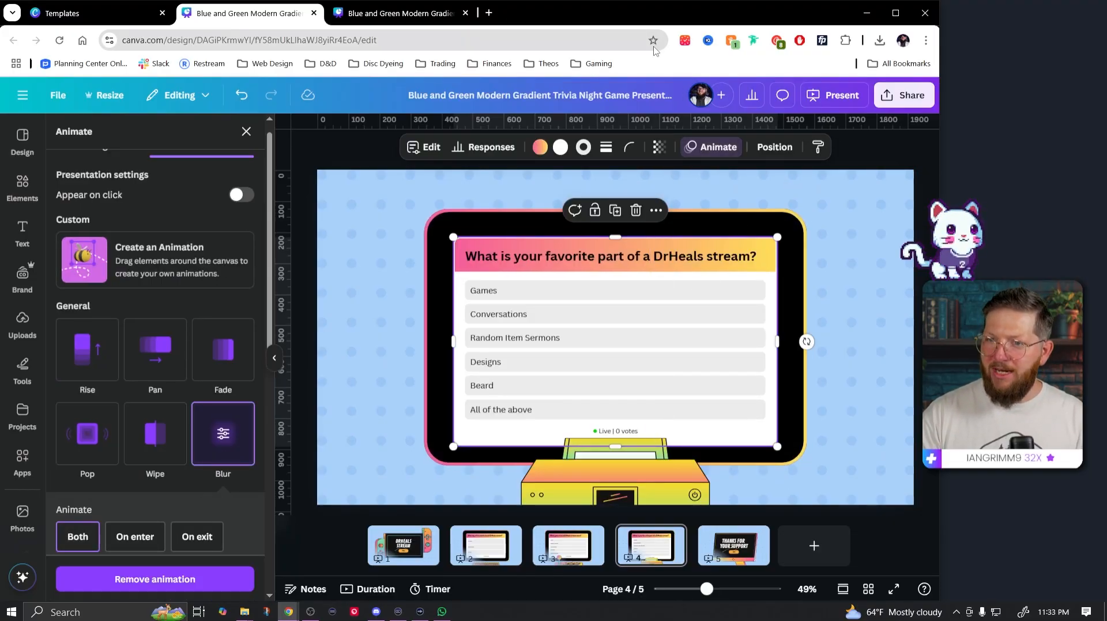
Copy the design's public view link again and open it in a new browser tab.
click(901, 101)
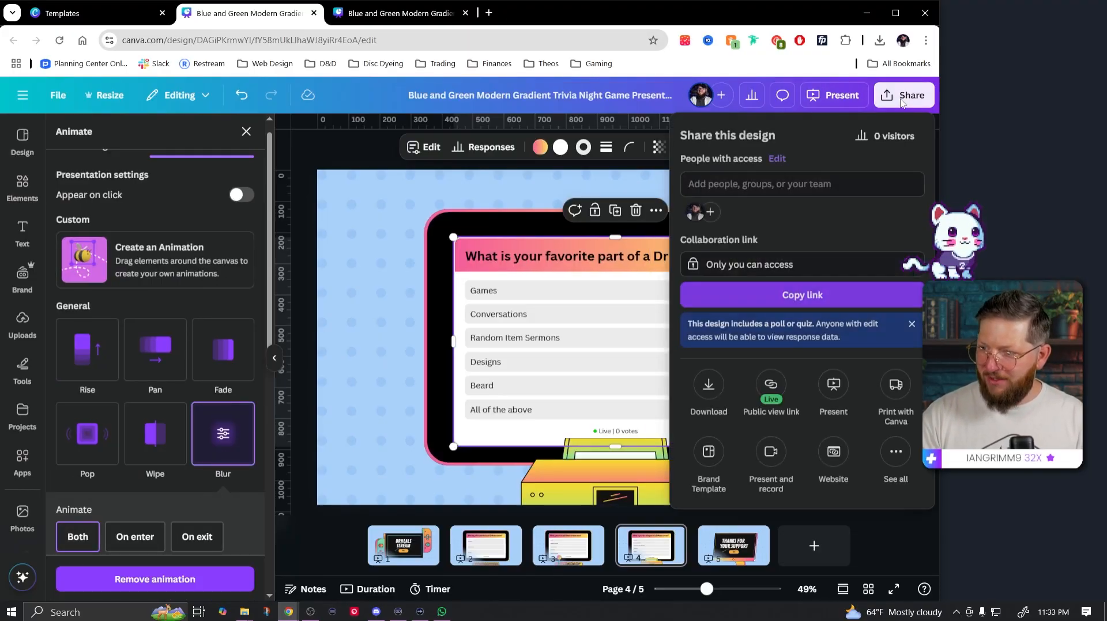
click(776, 391)
click(713, 411)
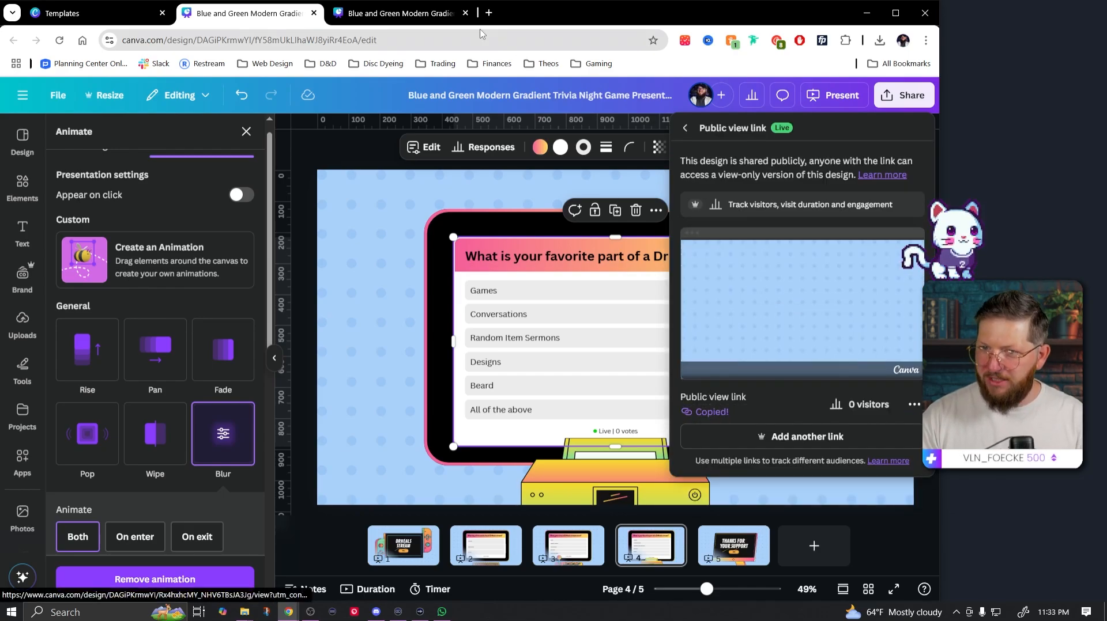
click(488, 13)
key(ctrl+v)
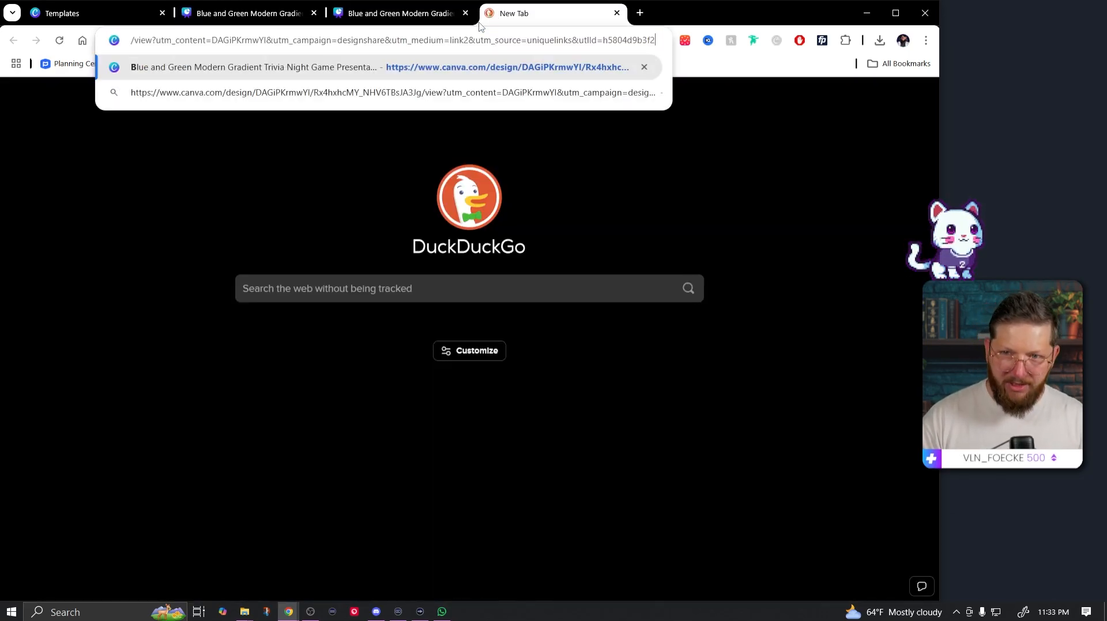
key(Return)
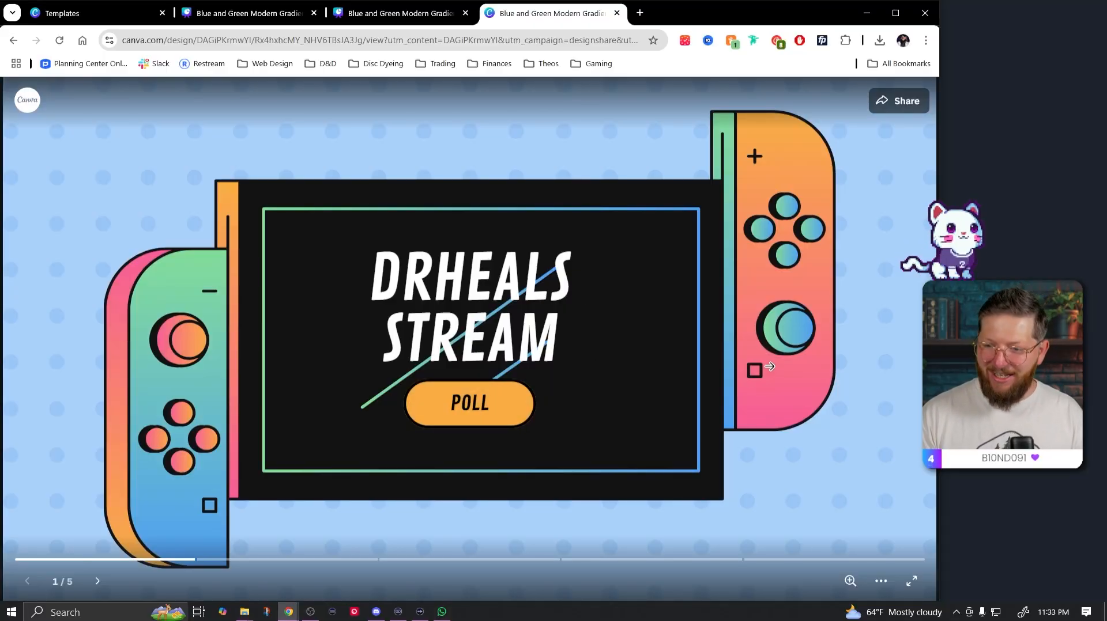
Vote Friday, Balder's Gate 3 and All of the above in the three shared polls, advancing to the closing page.
click(798, 385)
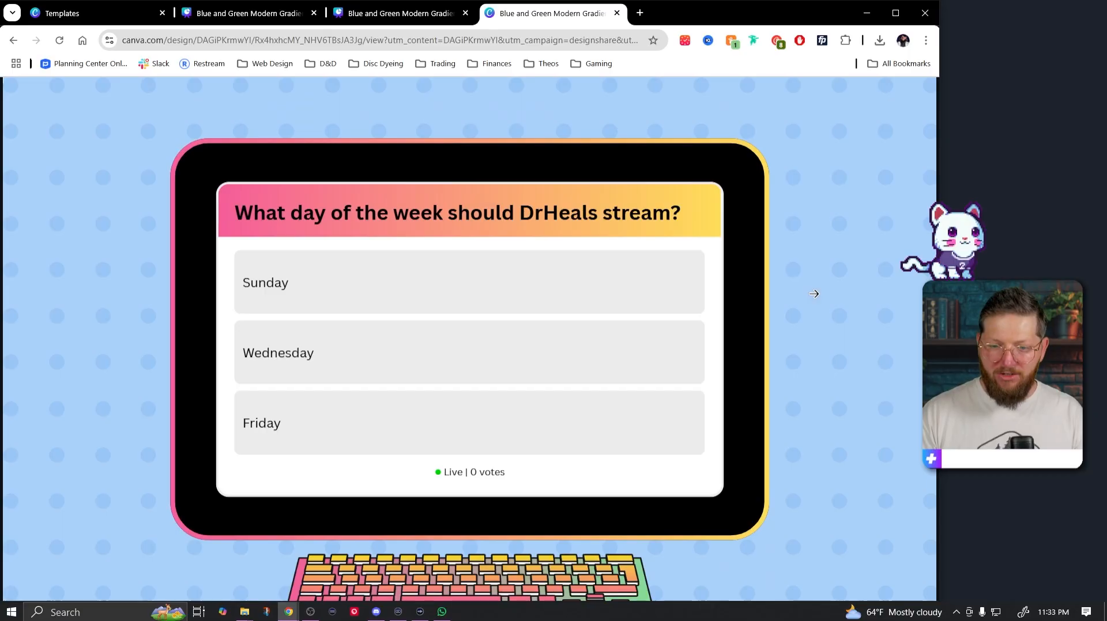
click(460, 424)
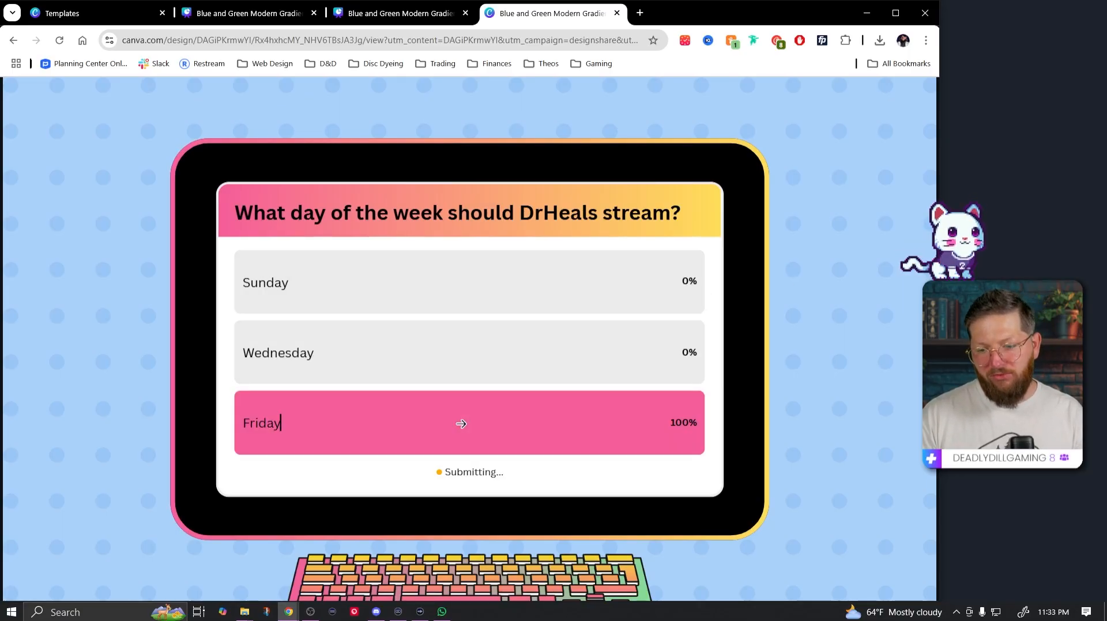
click(745, 457)
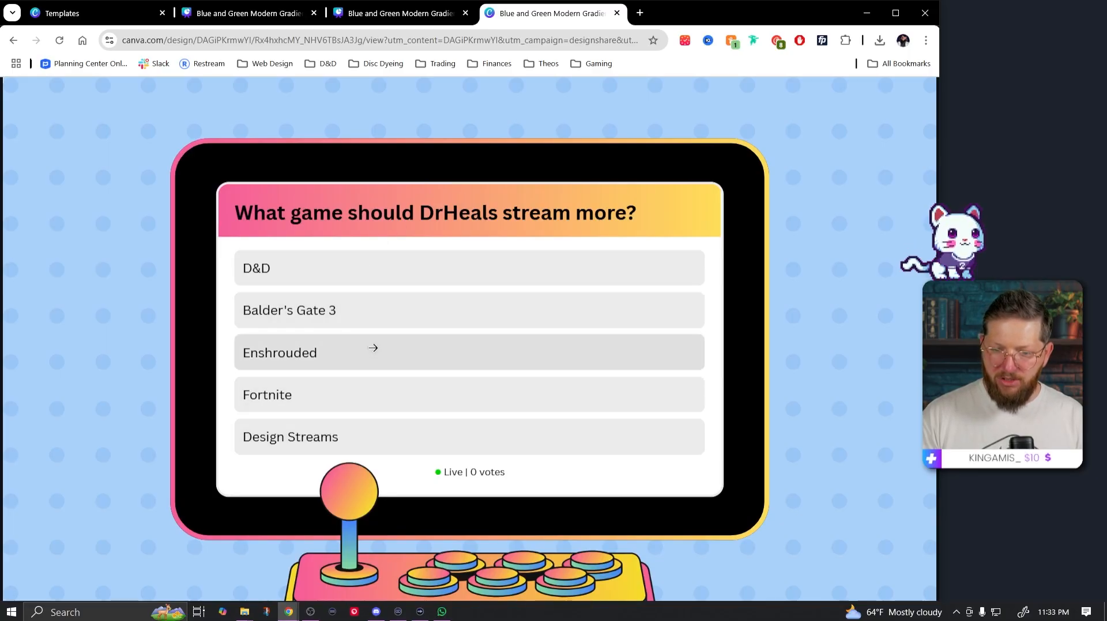
click(395, 307)
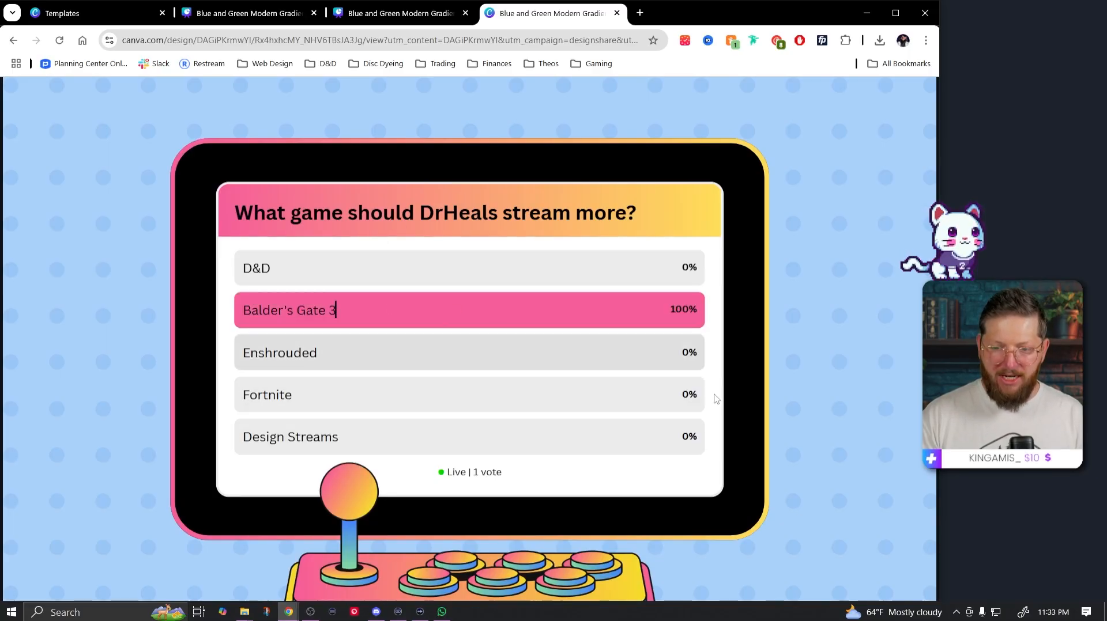
click(782, 345)
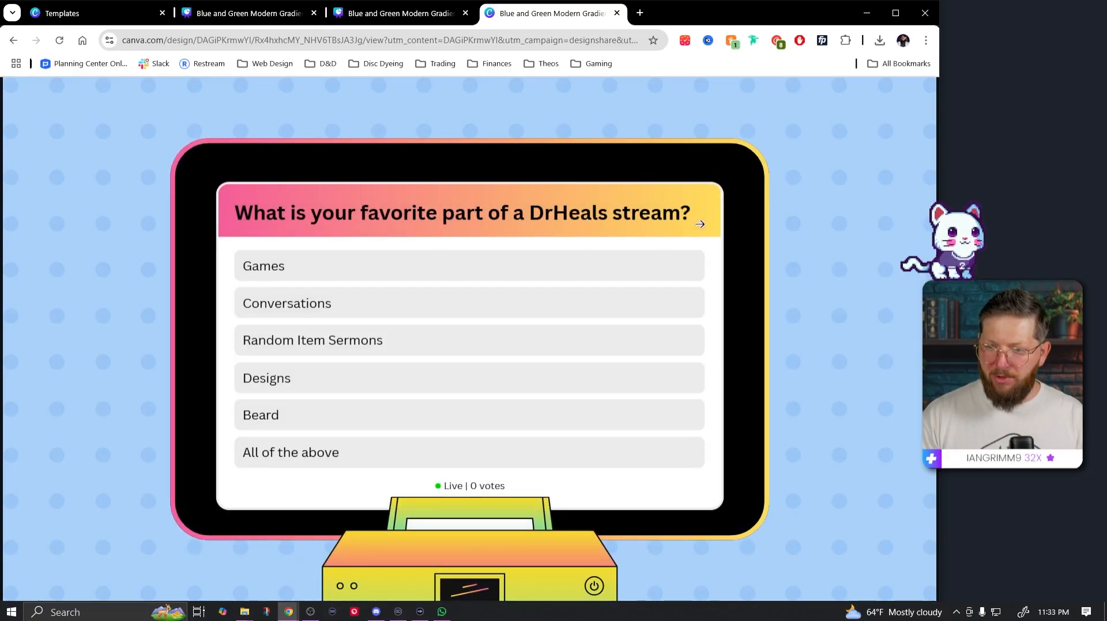
click(346, 456)
click(764, 445)
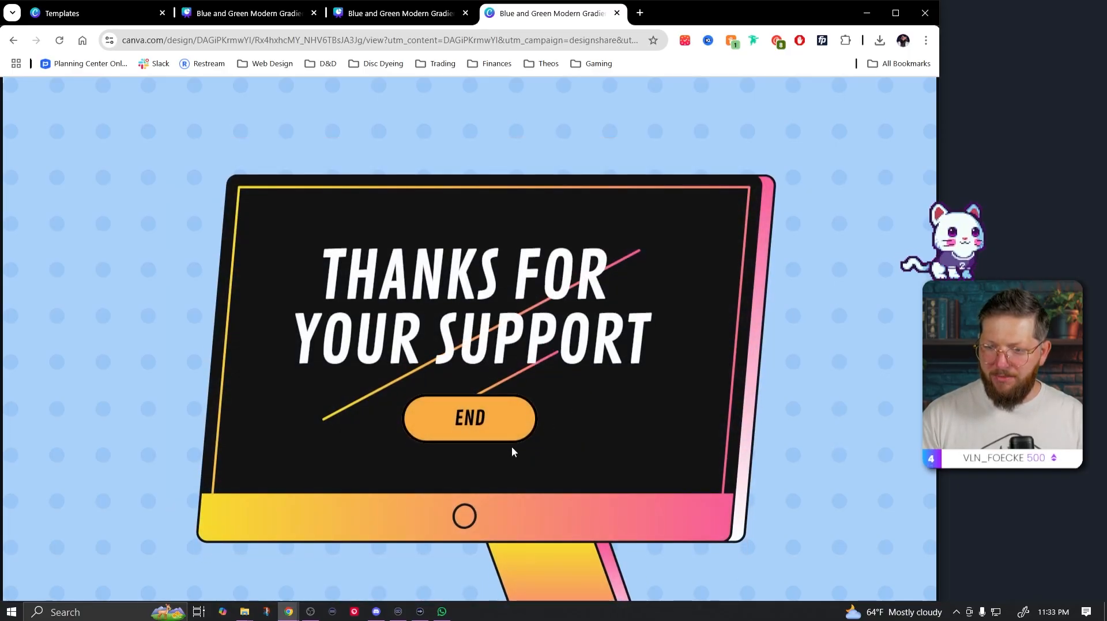
Return to the design editor and open the visitor analytics of the public view link.
click(262, 17)
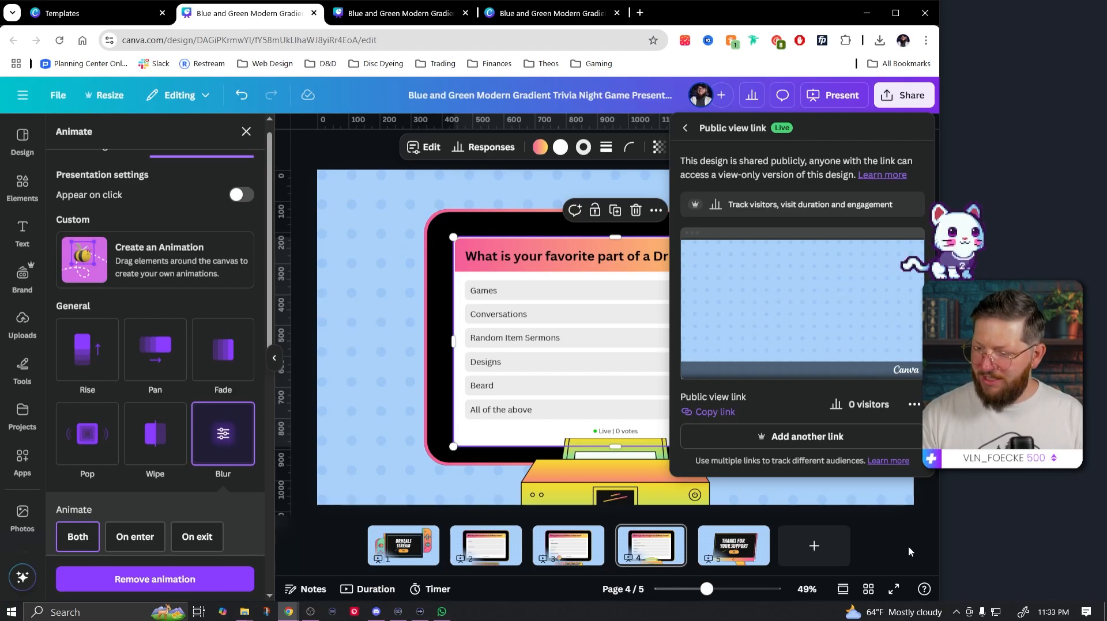
click(908, 546)
click(904, 95)
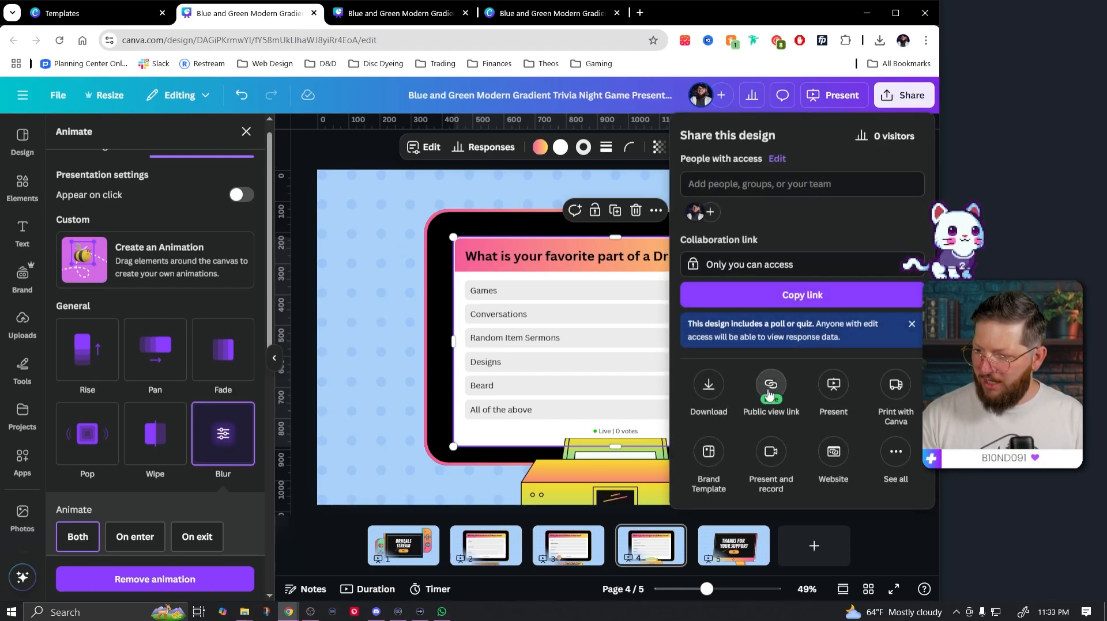
click(770, 369)
click(862, 404)
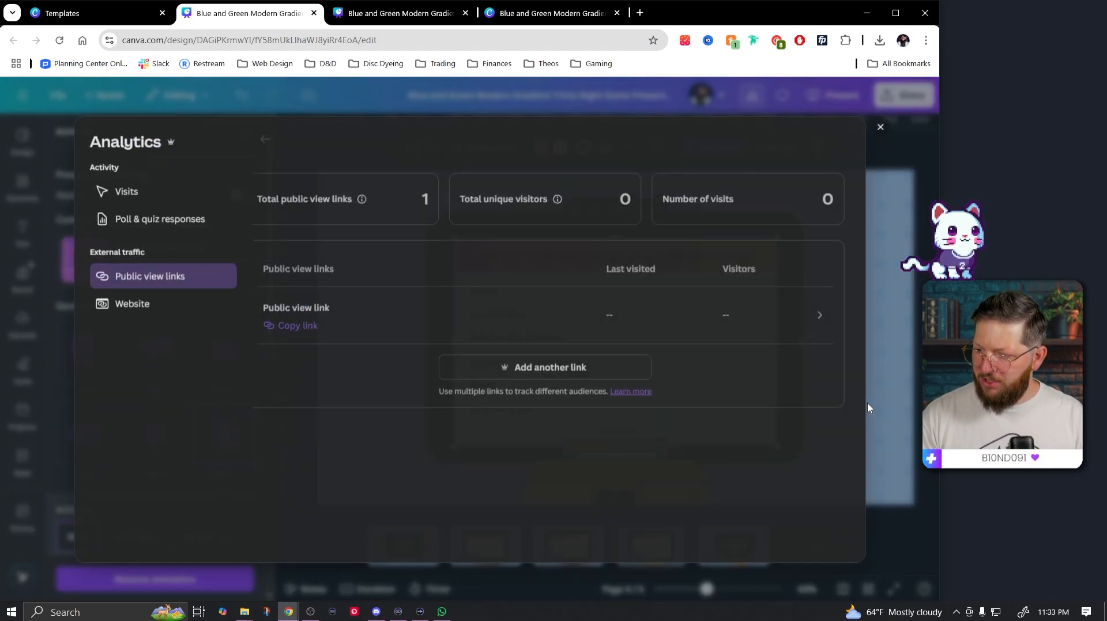
Examine the poll and quiz responses in the design's analytics for all three polls.
click(564, 12)
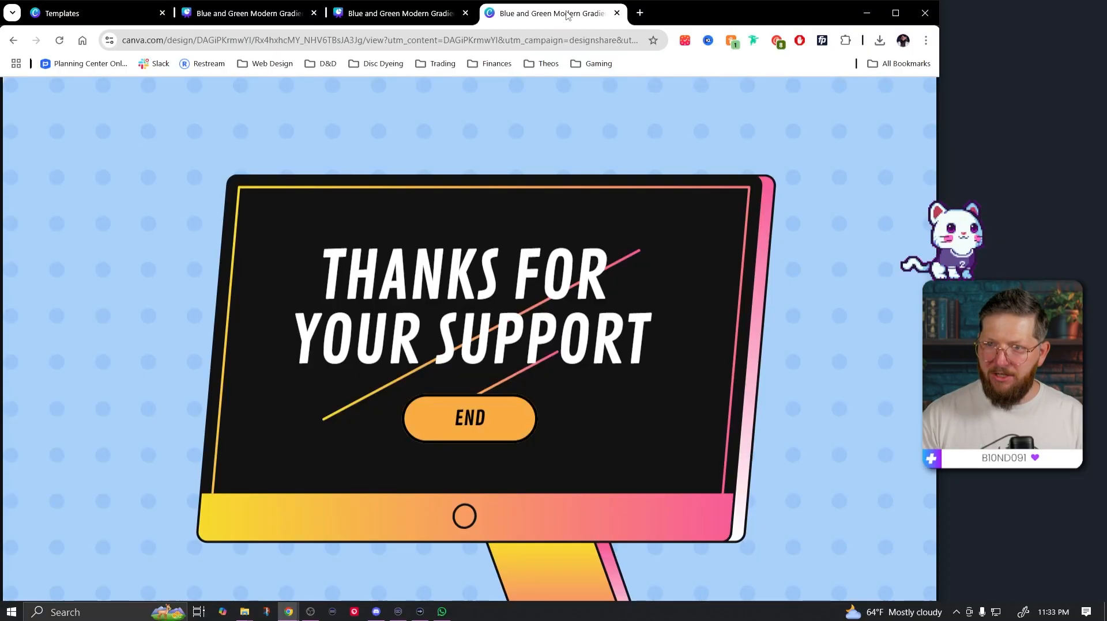
key(ctrl+2)
click(189, 224)
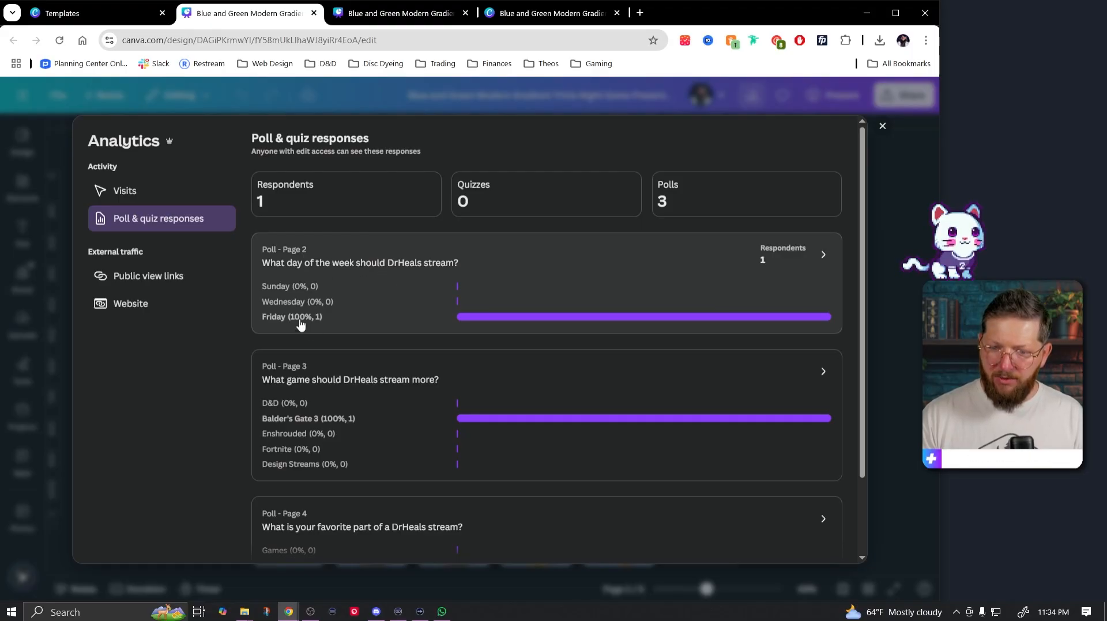
scroll(340, 317, down, 3)
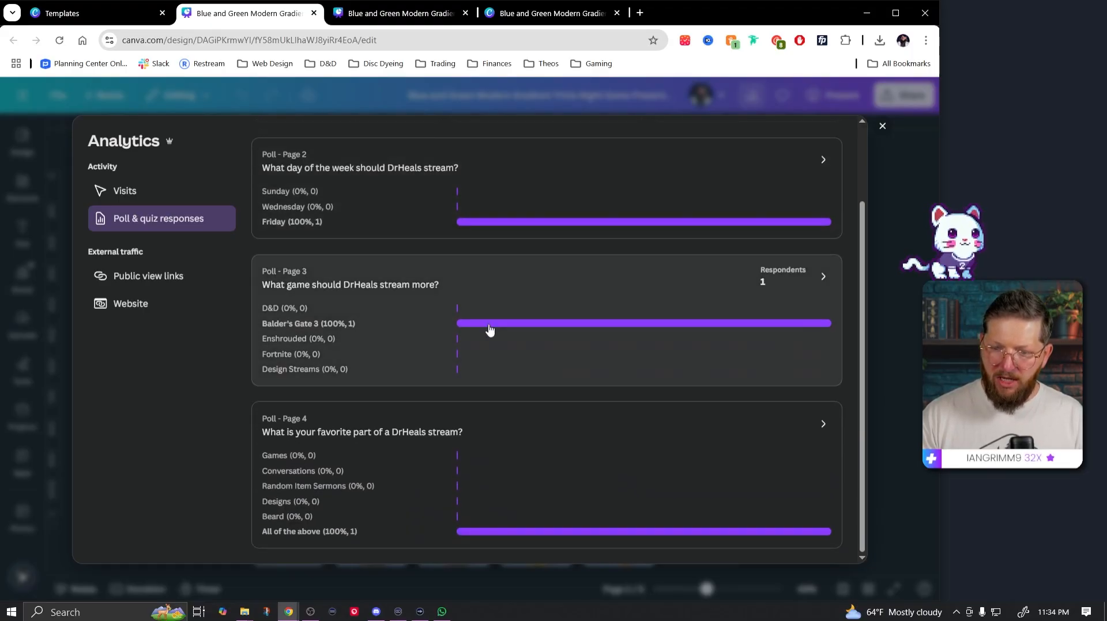
scroll(365, 456, up, 3)
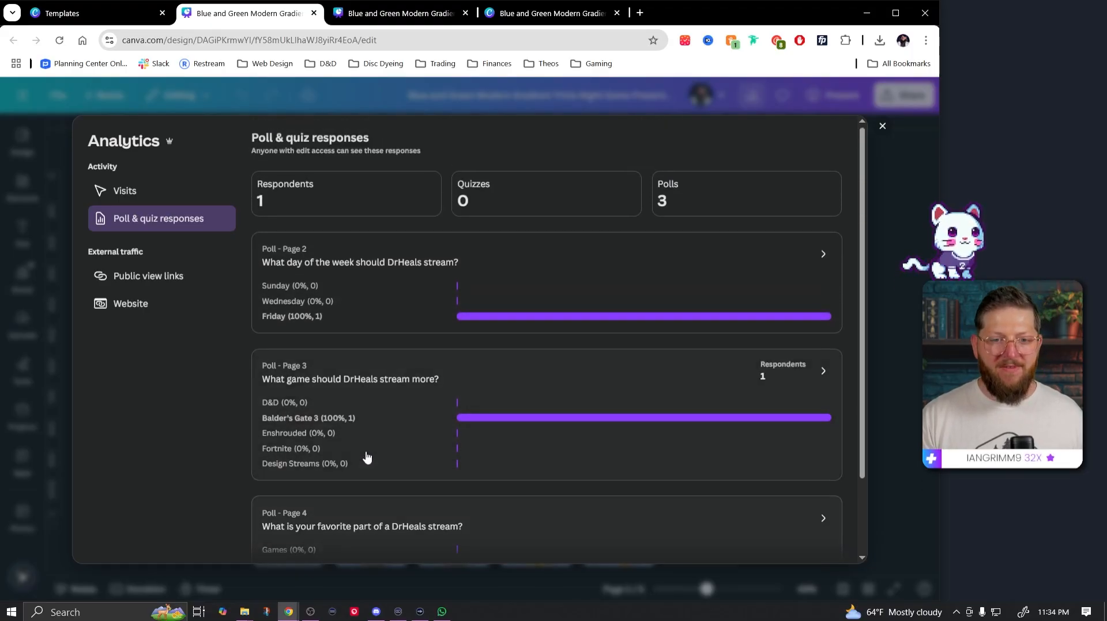